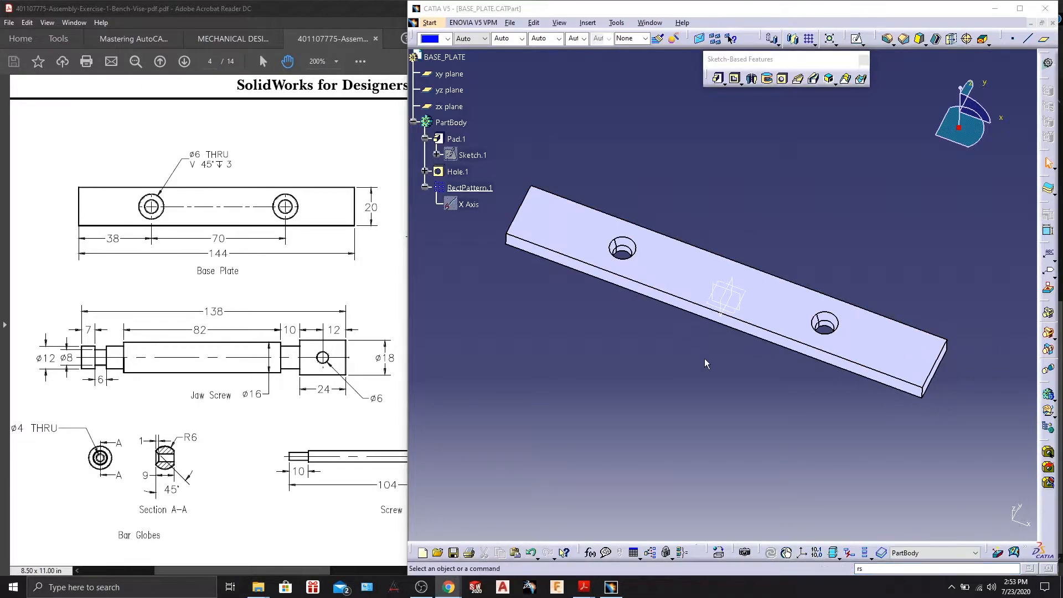
pyautogui.moveTo(232, 415)
pyautogui.mouseDown()
pyautogui.moveTo(217, 402)
pyautogui.moveTo(240, 412)
pyautogui.mouseUp()
pyautogui.click(602, 416)
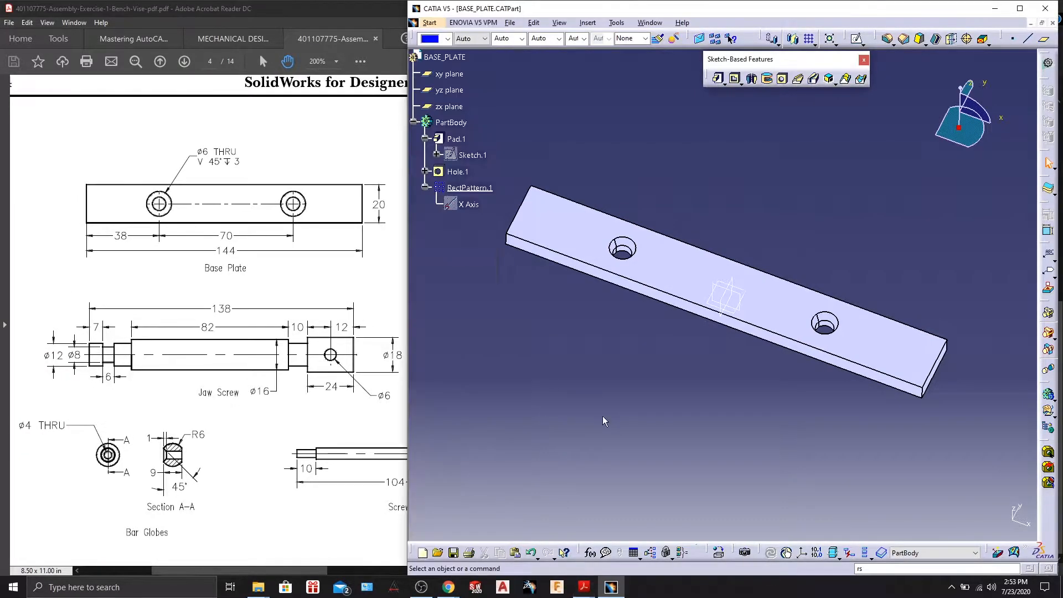
pyautogui.hotkey('alt', 'Tab')
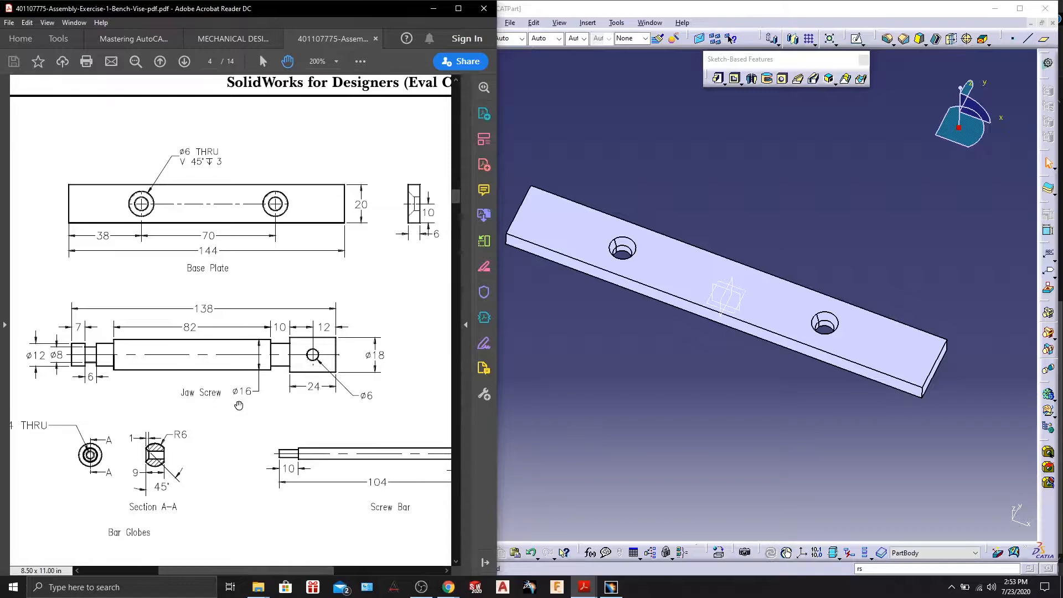
pyautogui.click(584, 410)
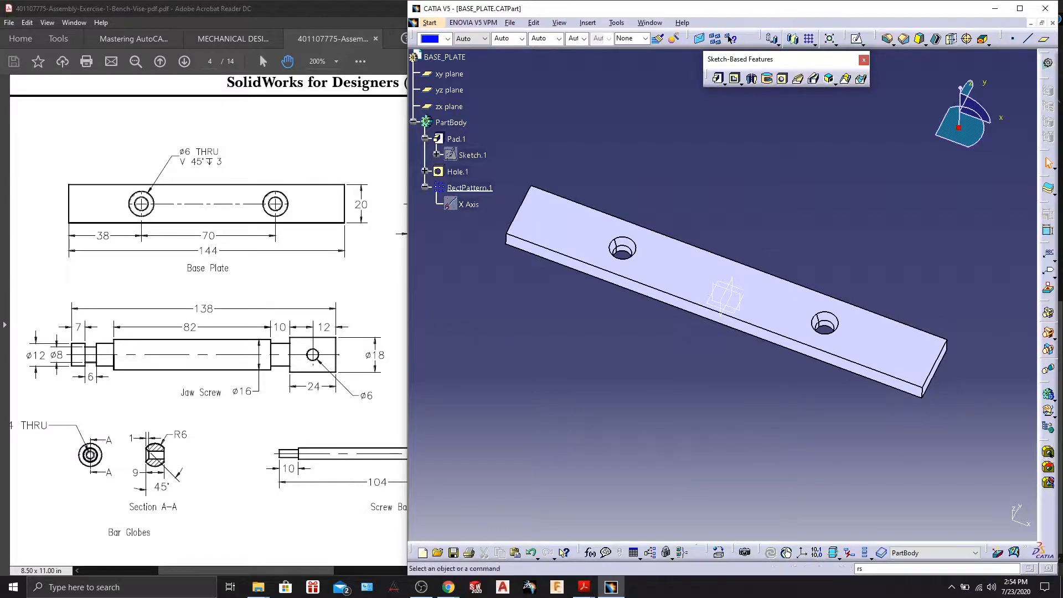
# Create a new part document named JAW_SCREW
pyautogui.click(511, 23)
pyautogui.click(523, 40)
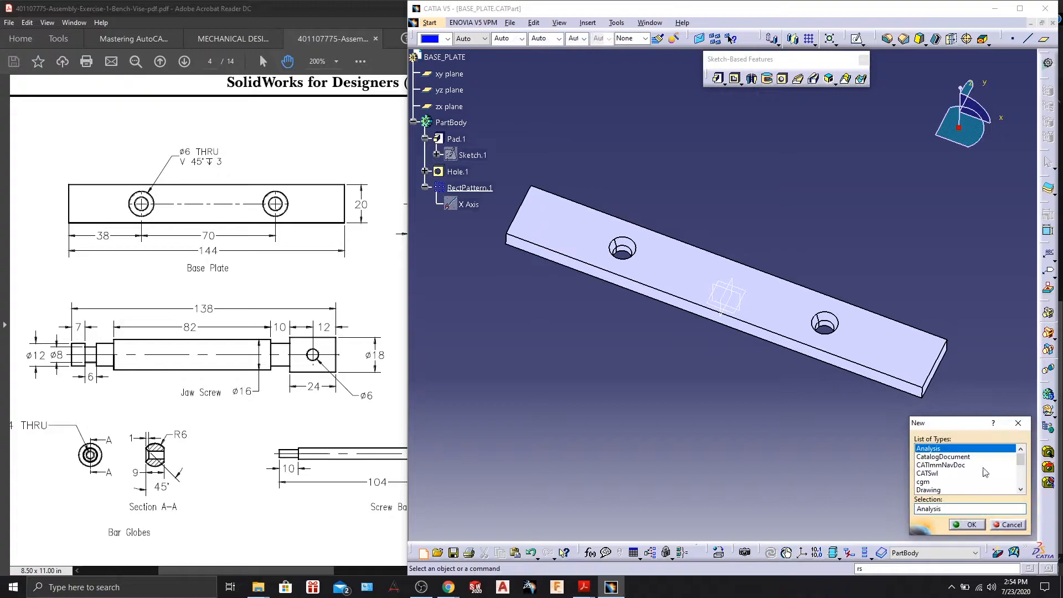
pyautogui.moveTo(1021, 459); pyautogui.dragTo(1020, 477)
pyautogui.click(941, 478)
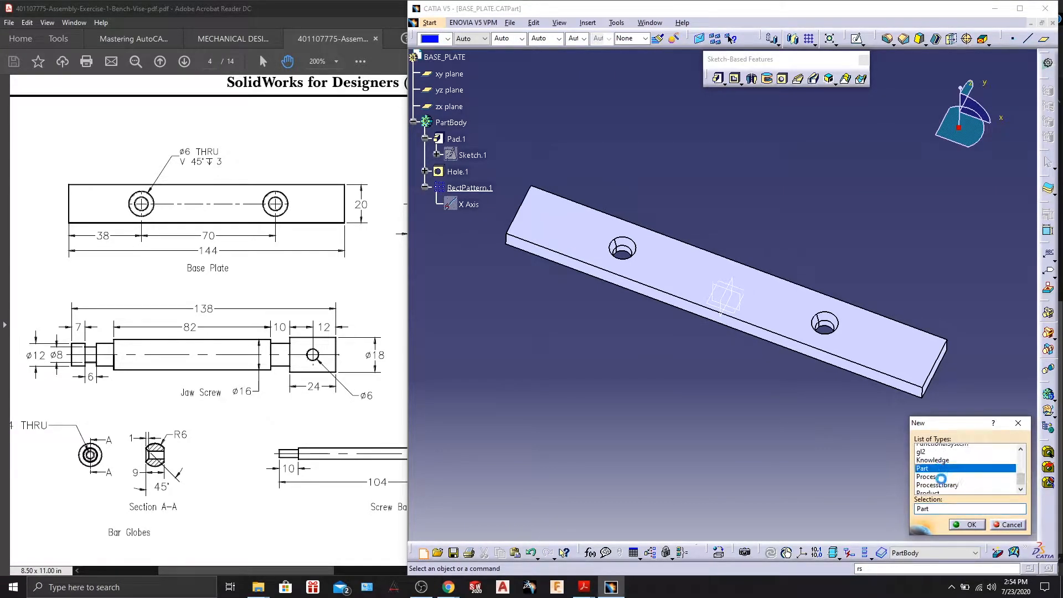
pyautogui.click(969, 524)
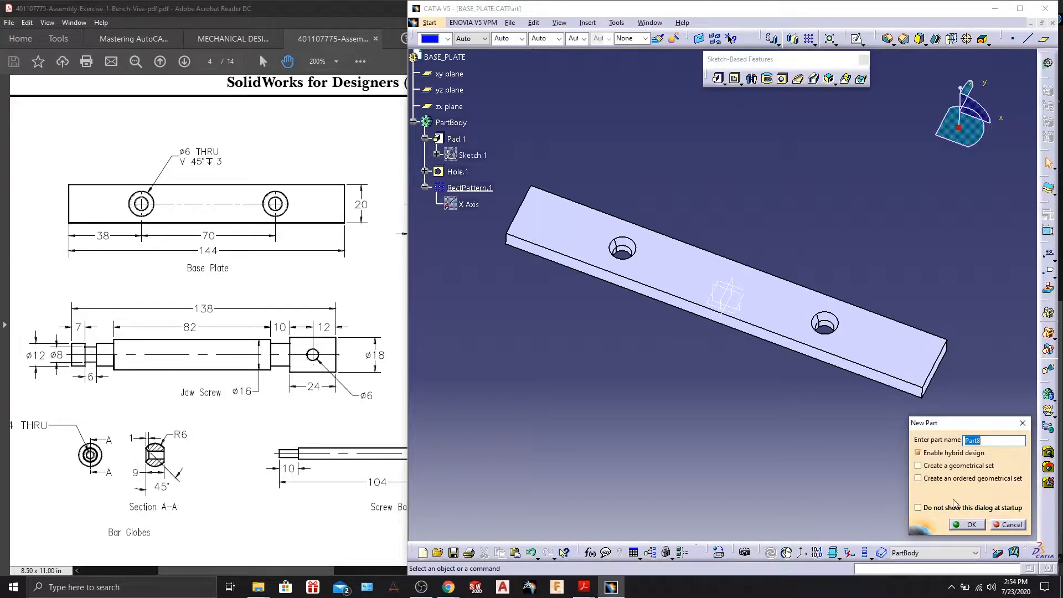
pyautogui.write('JAW_SCREW')
pyautogui.press('Return')
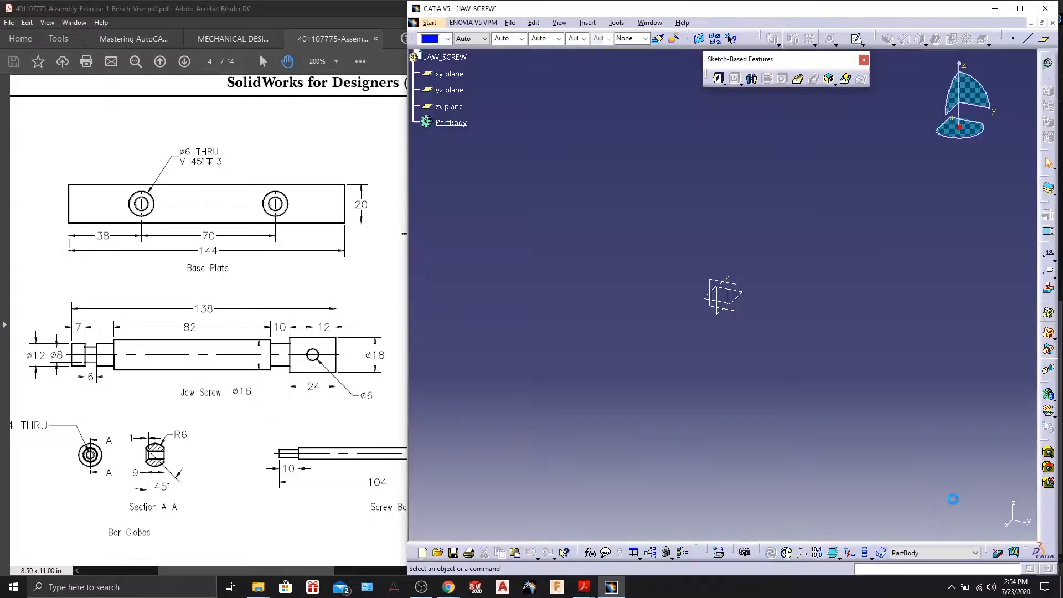
# Open a new sketch on the yz plane
pyautogui.hotkey('alt', 'Tab')
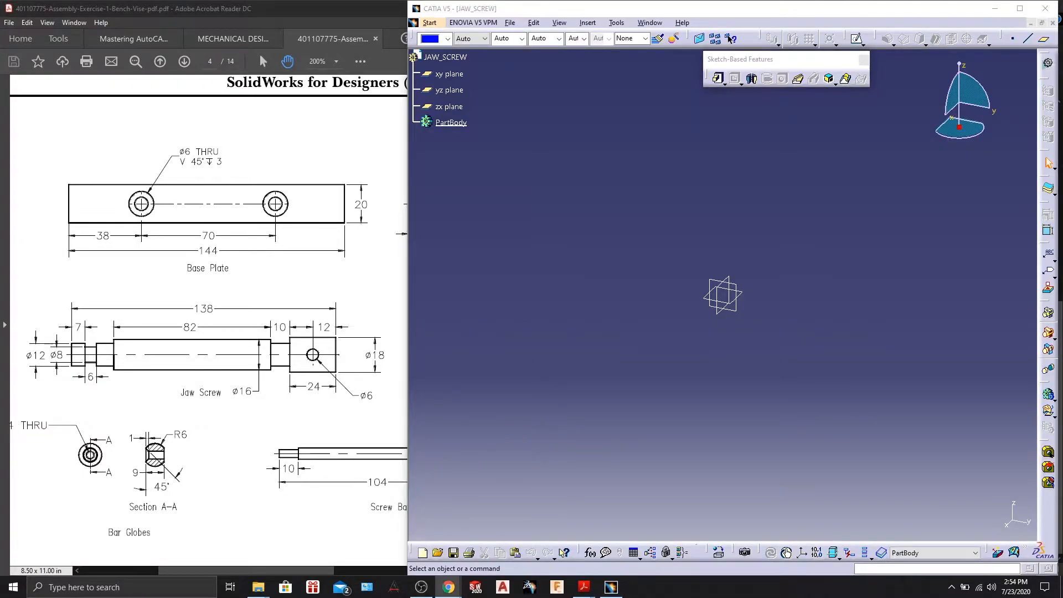
pyautogui.click(452, 89)
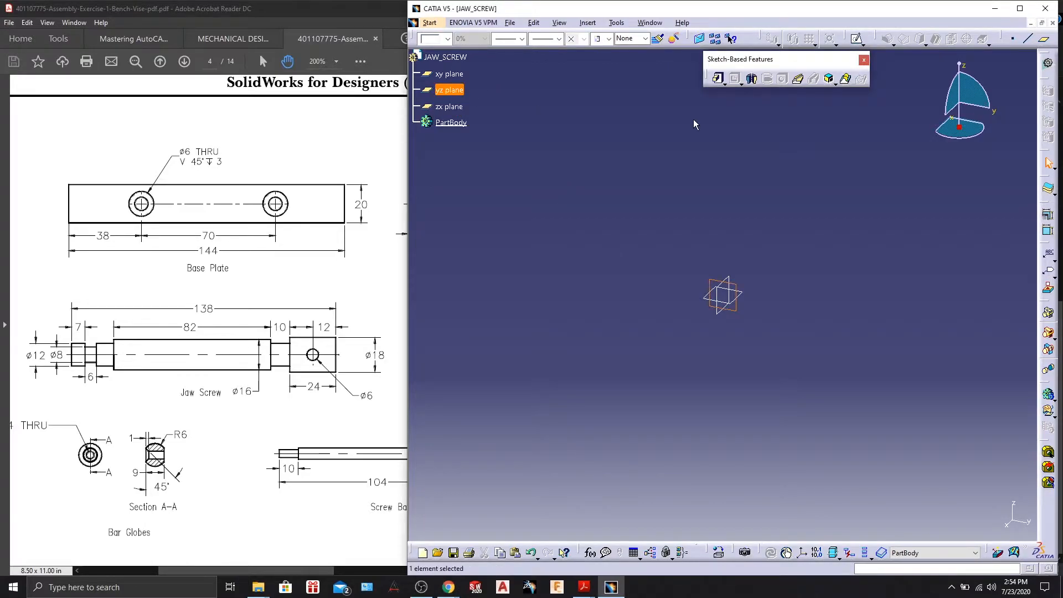
pyautogui.click(718, 78)
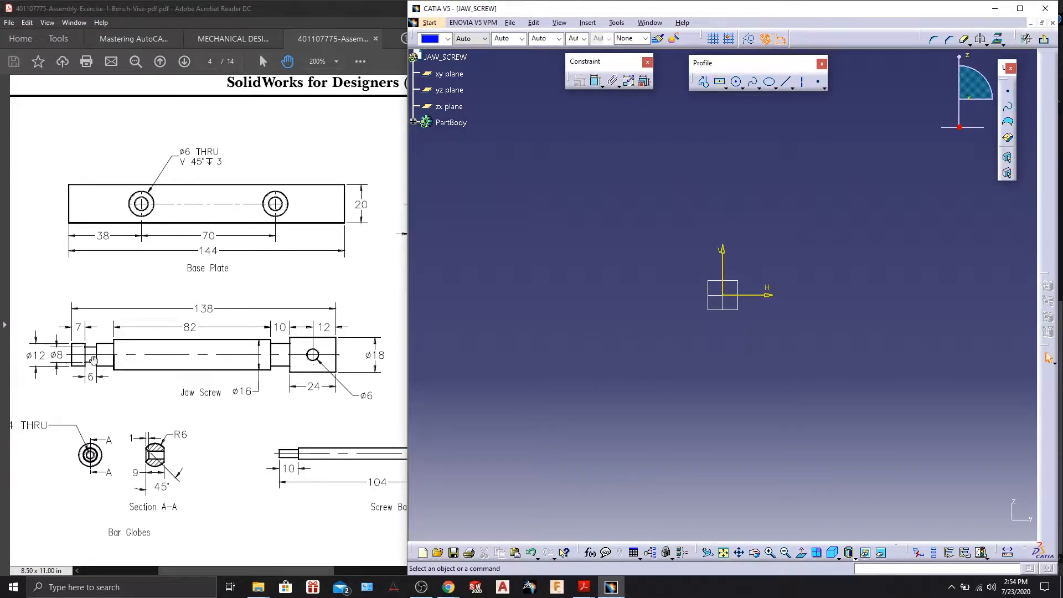
# Start a stepped profile at the origin with a vertical line about 30 mm high, a 27 mm head, 11 mm neck and 62 mm body
pyautogui.click(719, 82)
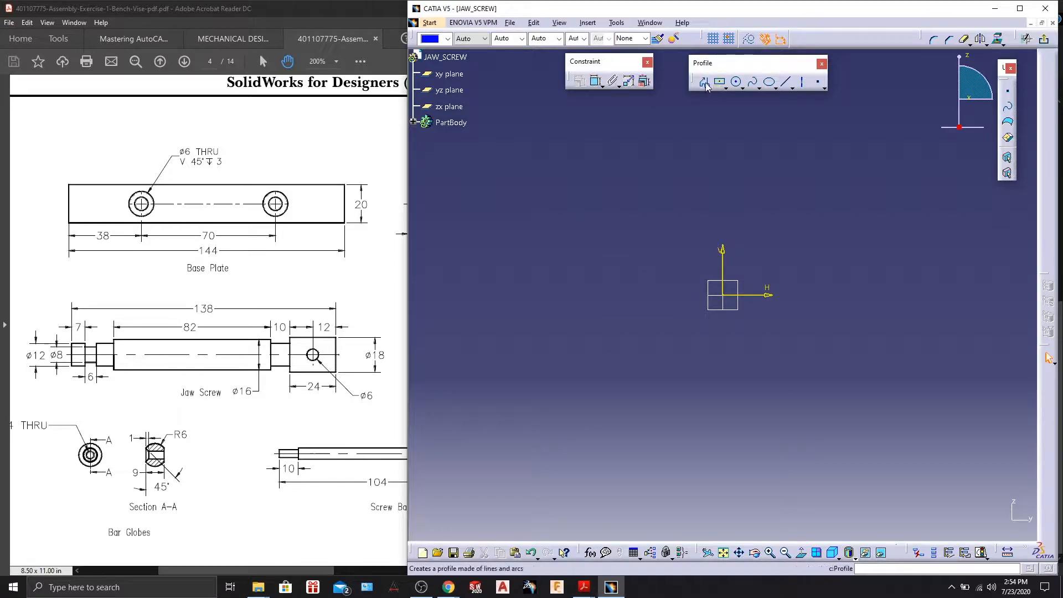
pyautogui.click(704, 82)
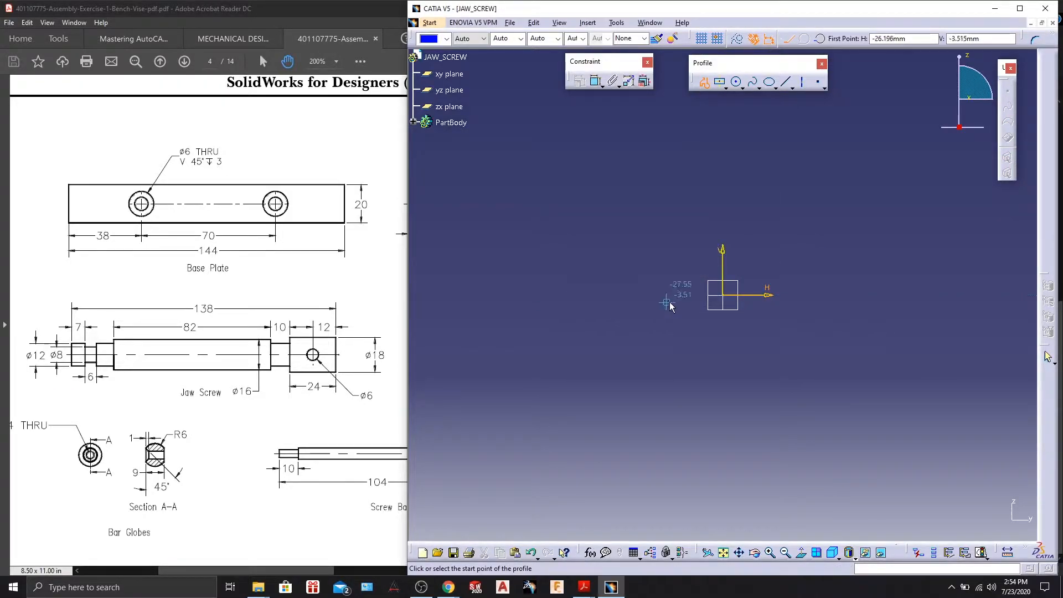
pyautogui.click(729, 295)
pyautogui.click(724, 233)
pyautogui.click(669, 233)
pyautogui.click(669, 252)
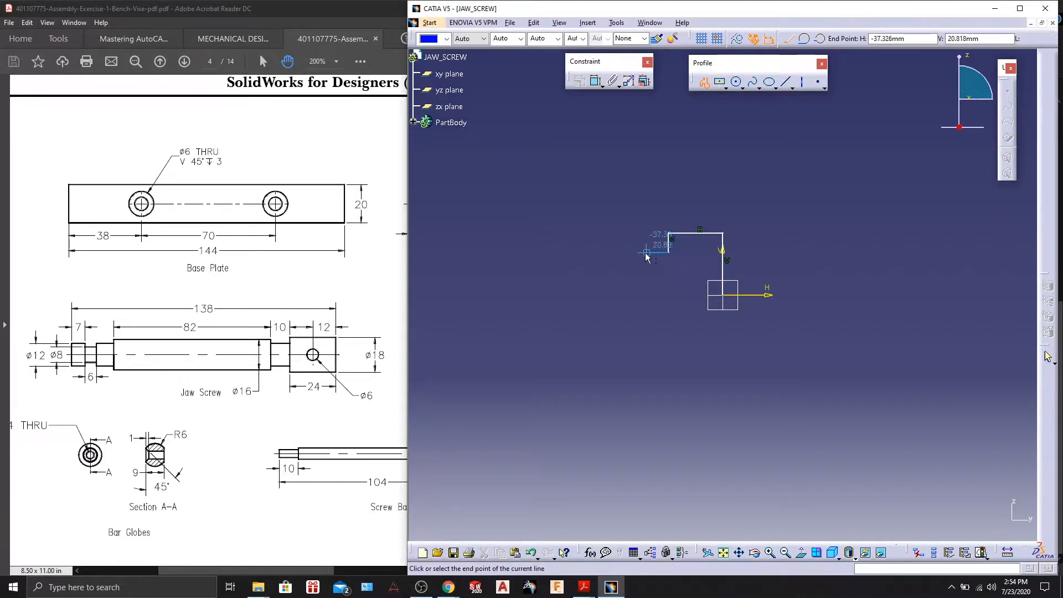
pyautogui.click(647, 253)
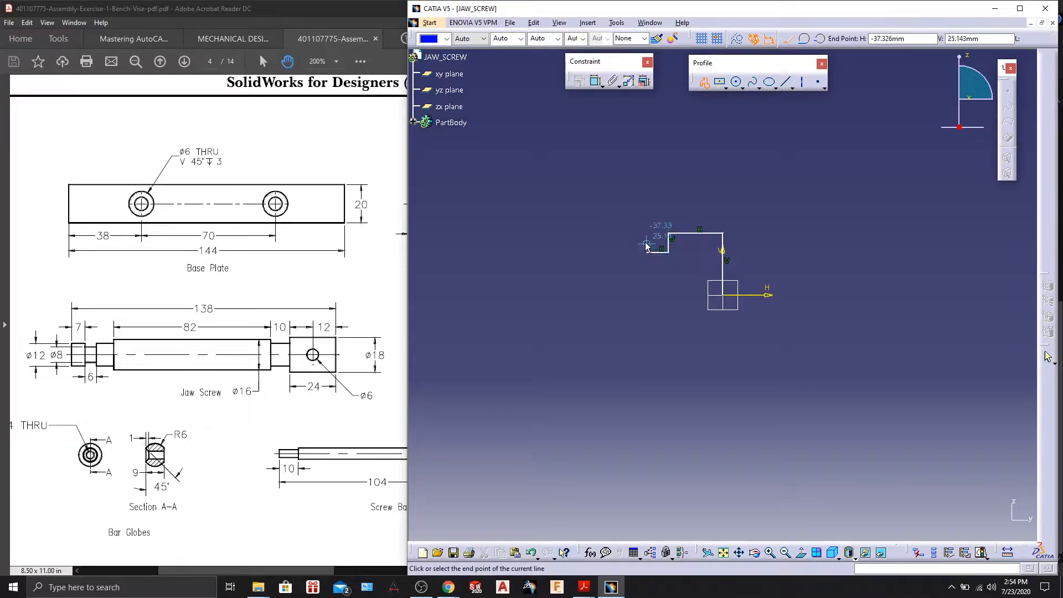
pyautogui.click(646, 244)
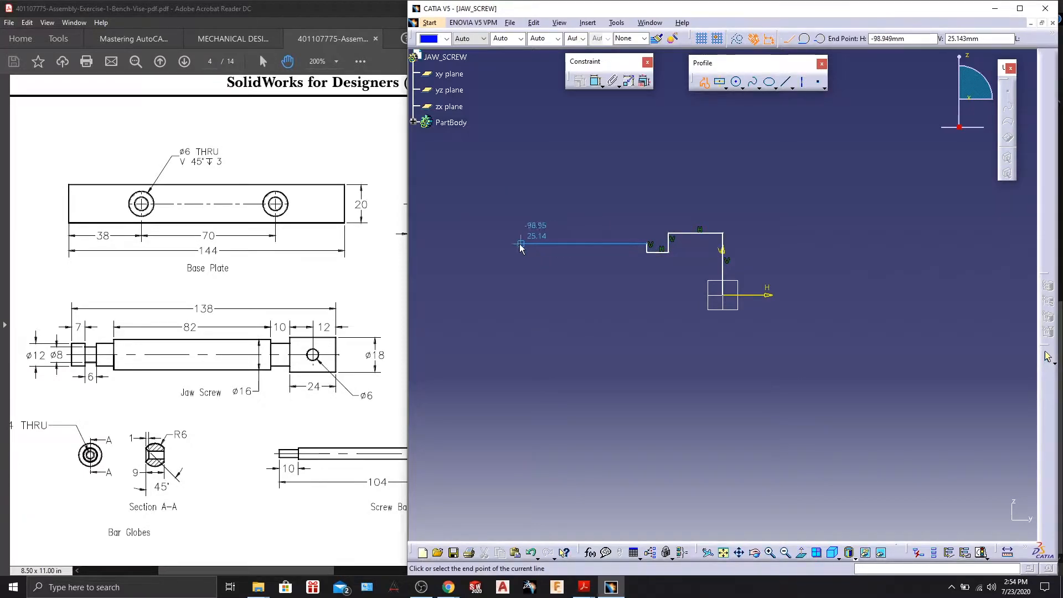
pyautogui.click(520, 245)
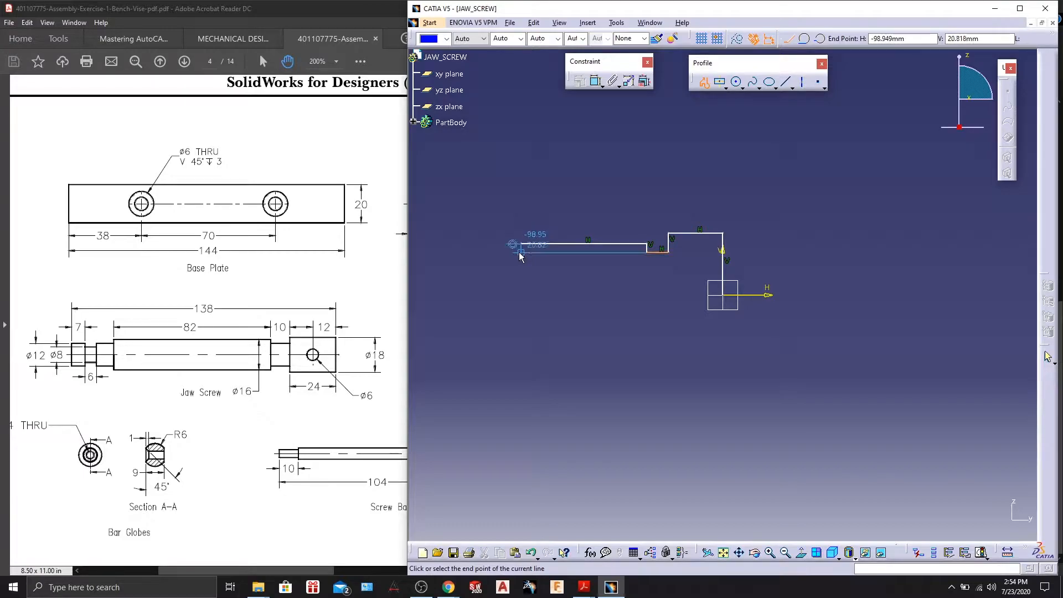
# Continue the profile with the second neck, small groove and end segment, and close it at the origin along the horizontal axis, about 129 mm long
pyautogui.click(520, 253)
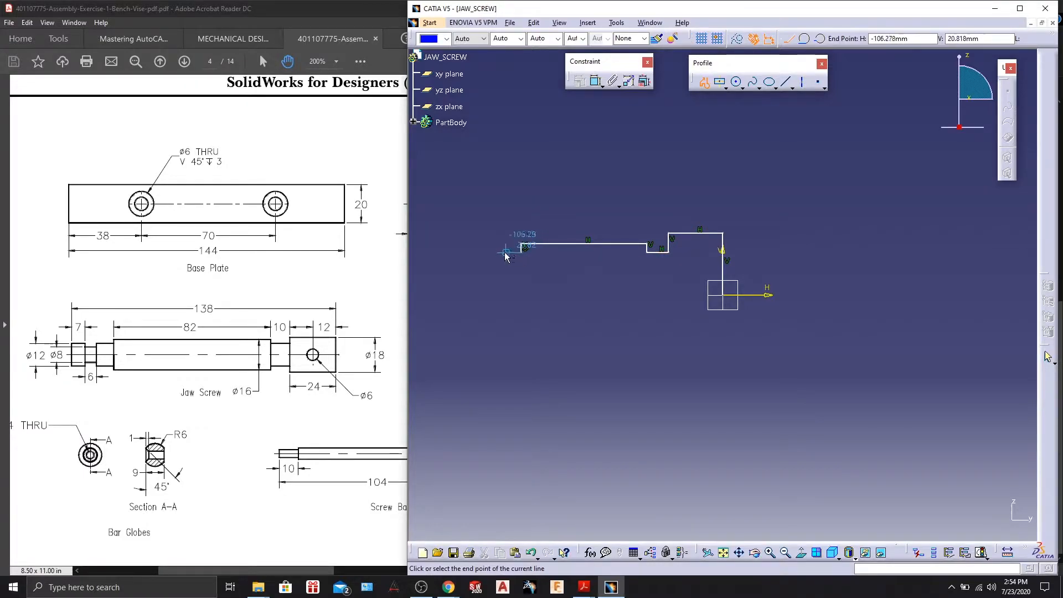
pyautogui.click(499, 255)
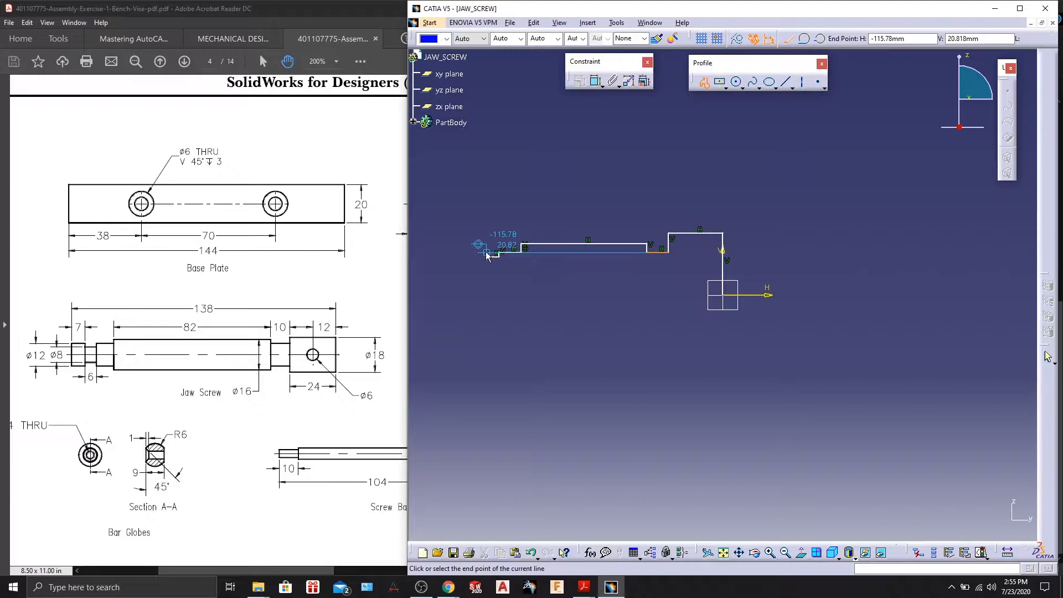
pyautogui.moveTo(487, 253)
pyautogui.mouseDown(button='middle')
pyautogui.moveTo(599, 279)
pyautogui.moveTo(602, 253)
pyautogui.mouseUp(button='middle')
pyautogui.scroll(1, 600, 278)
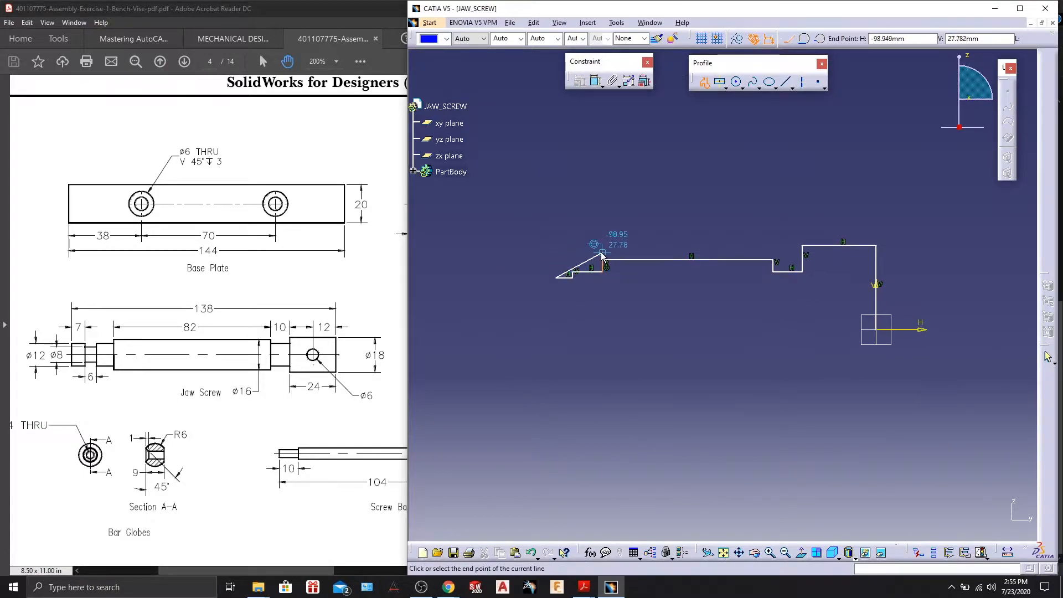
pyautogui.click(555, 276)
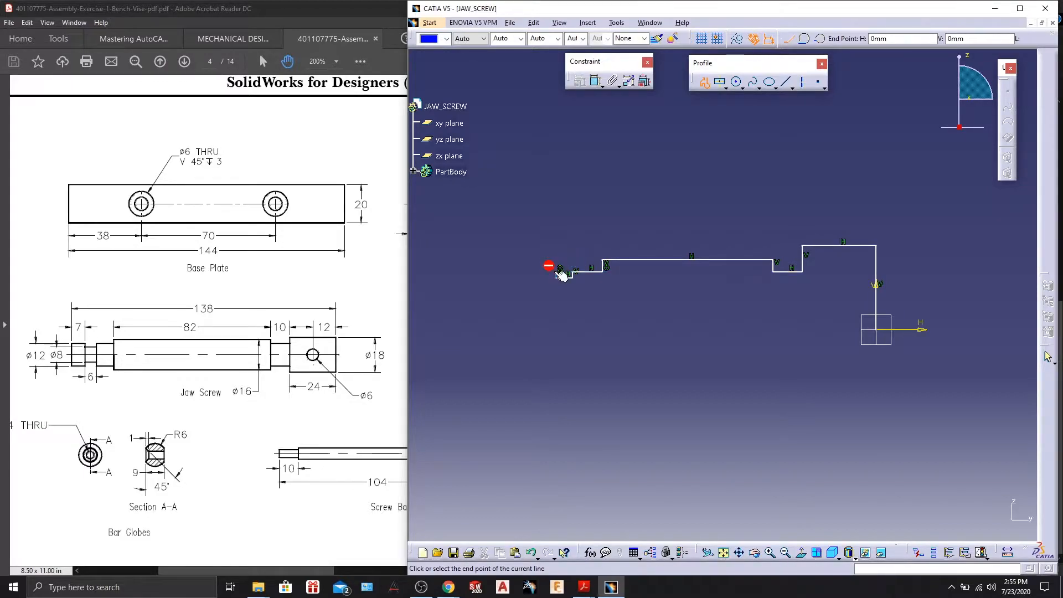
pyautogui.click(521, 272)
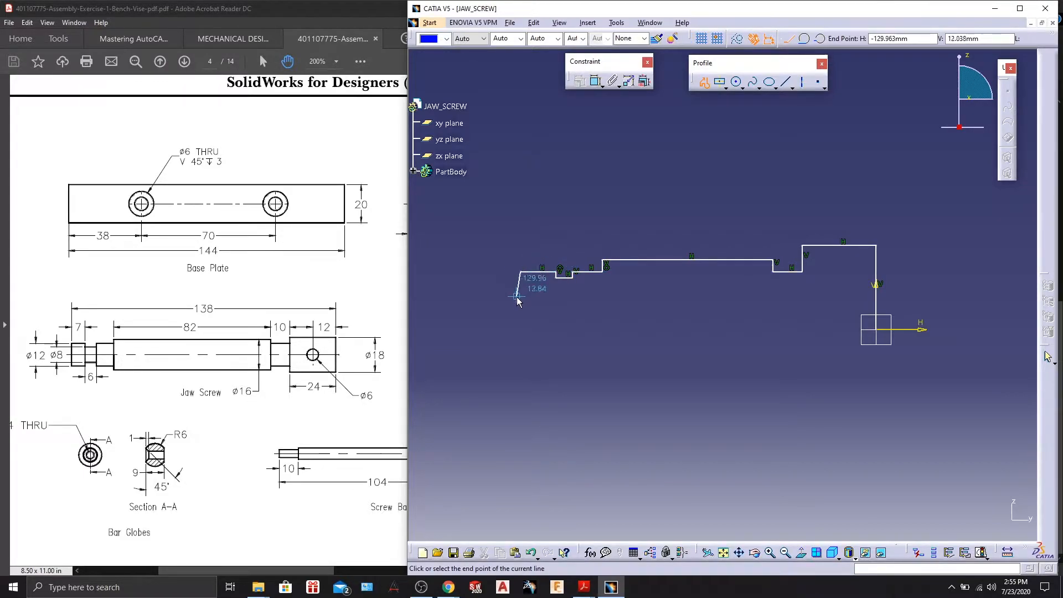
pyautogui.click(522, 331)
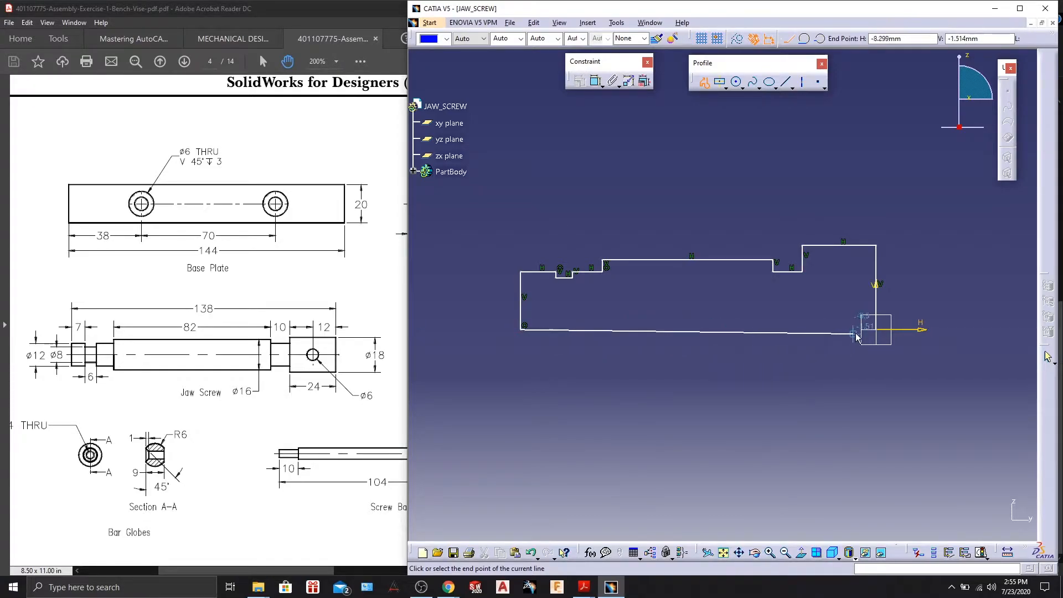
pyautogui.click(883, 331)
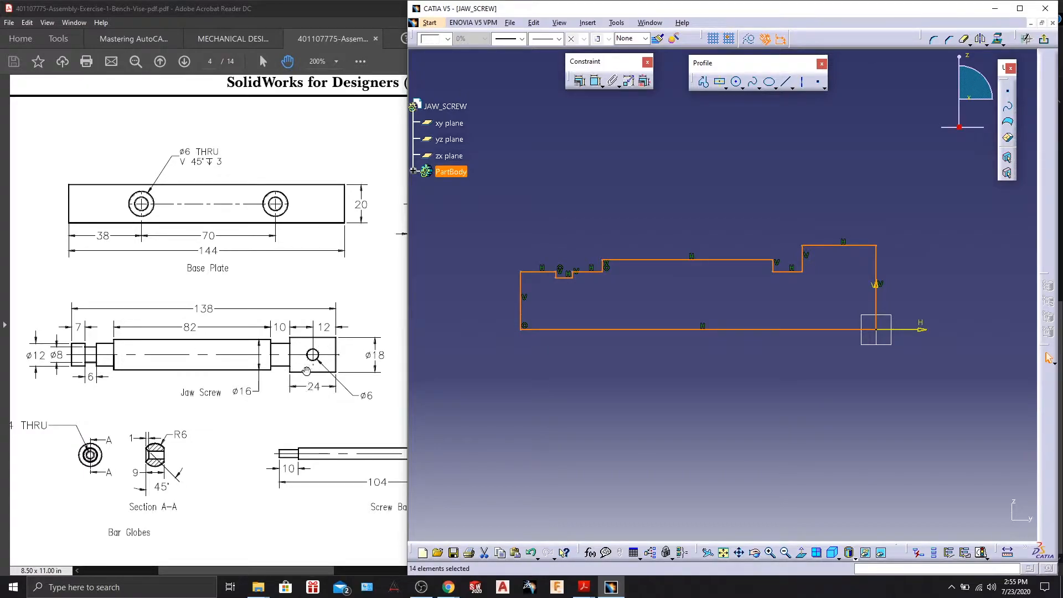
pyautogui.click(700, 415)
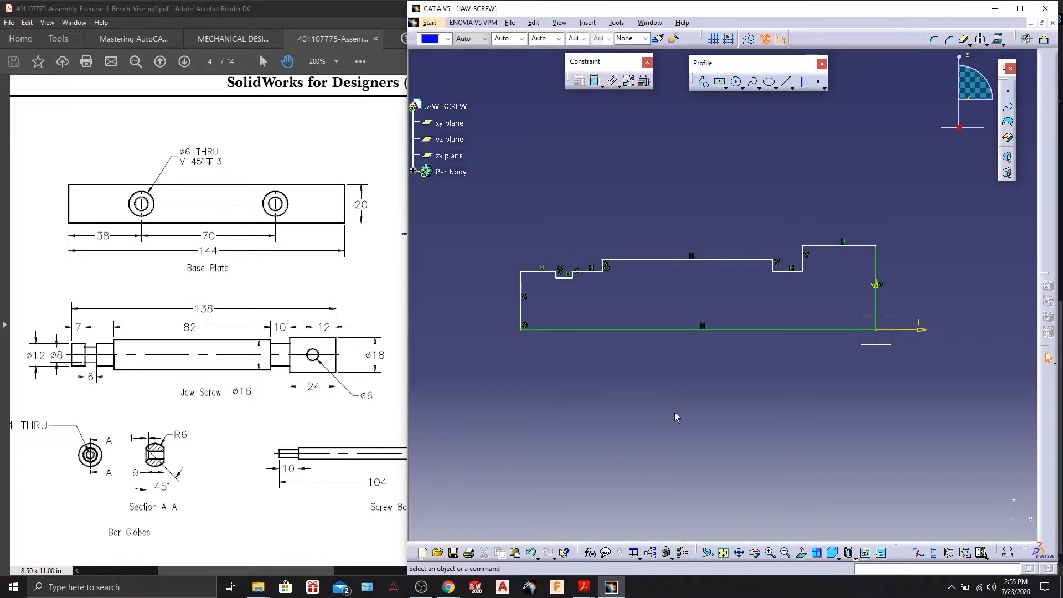
# Dimension the profile's overall length and the length of the long body segment
pyautogui.moveTo(704, 385); pyautogui.dragTo(714, 412, button='middle')
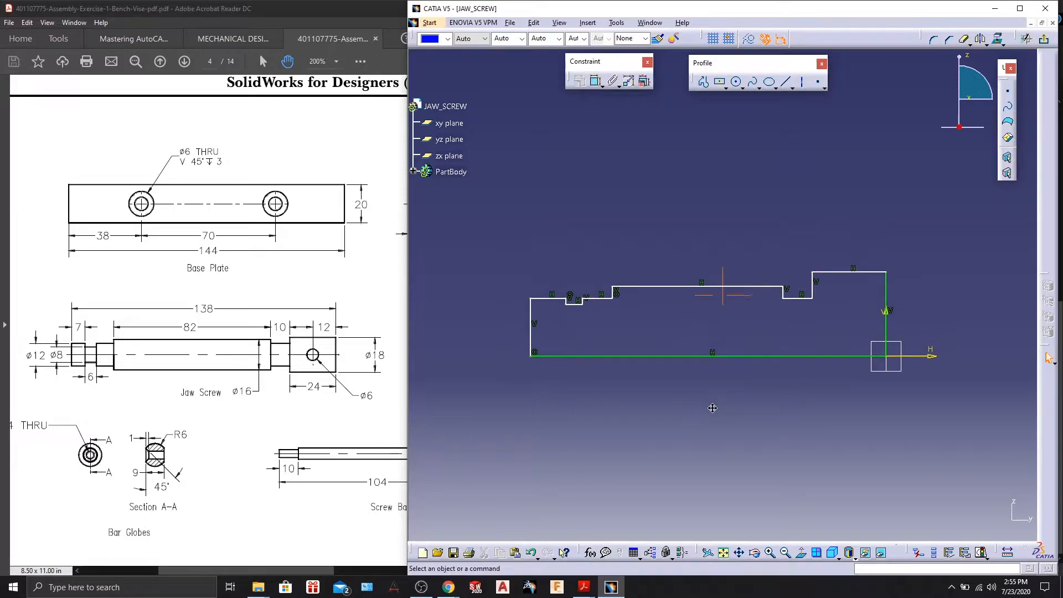
pyautogui.click(596, 81)
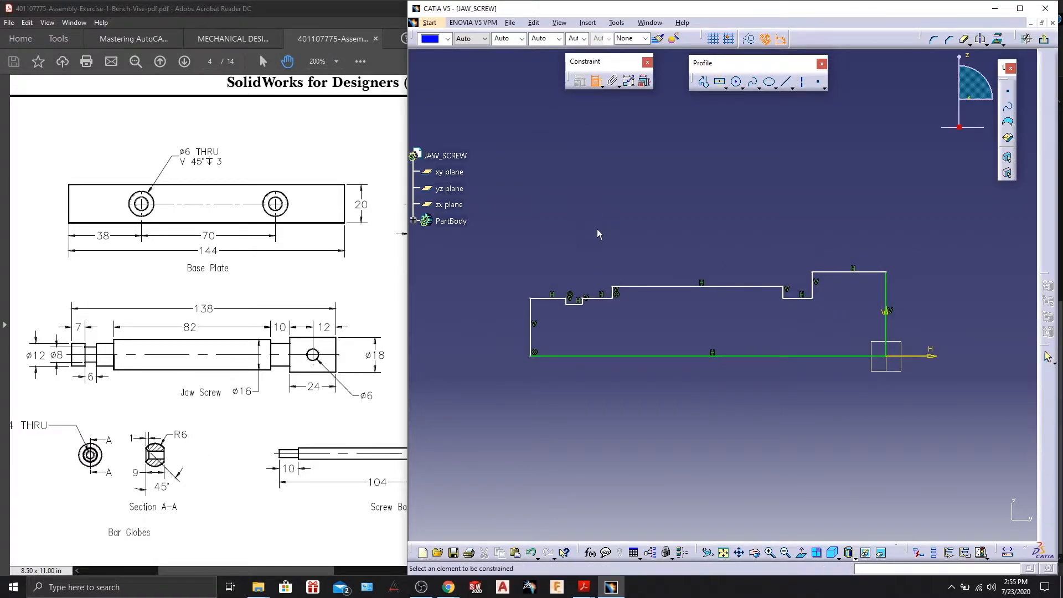
pyautogui.click(532, 313)
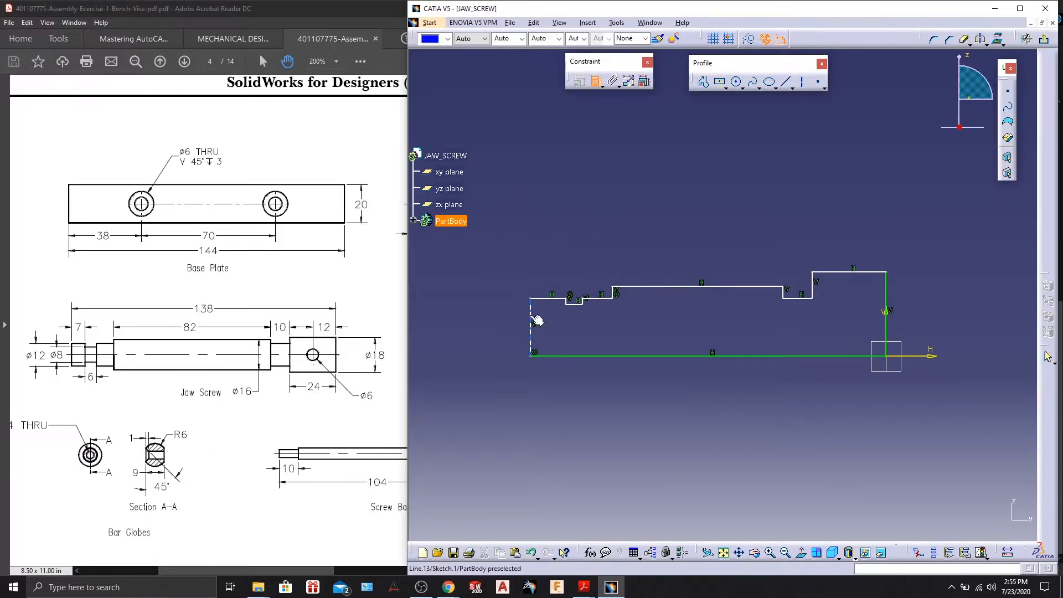
pyautogui.click(890, 288)
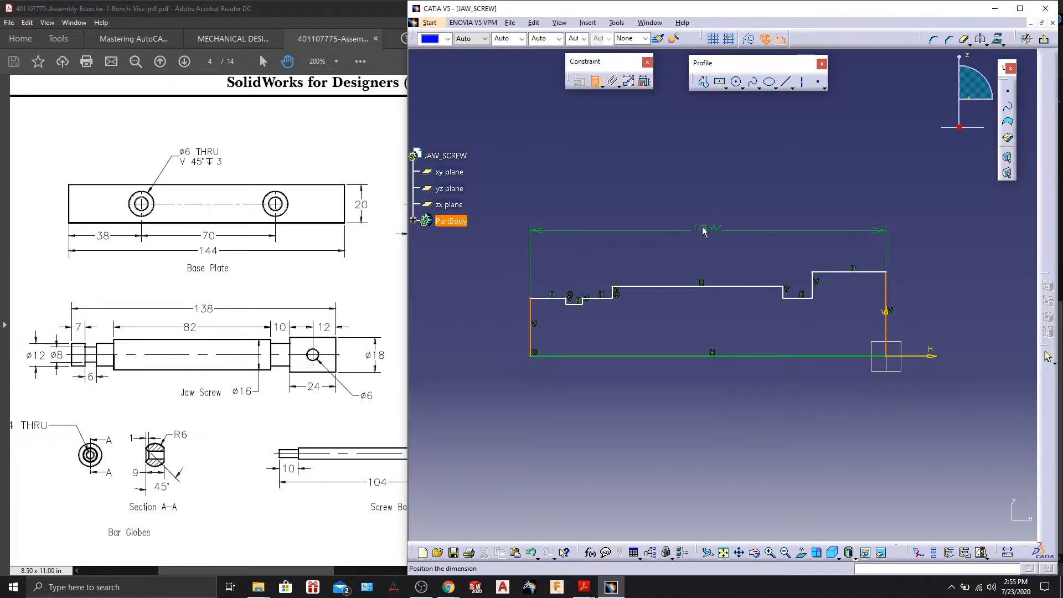
pyautogui.click(649, 222)
pyautogui.click(713, 287)
pyautogui.click(696, 264)
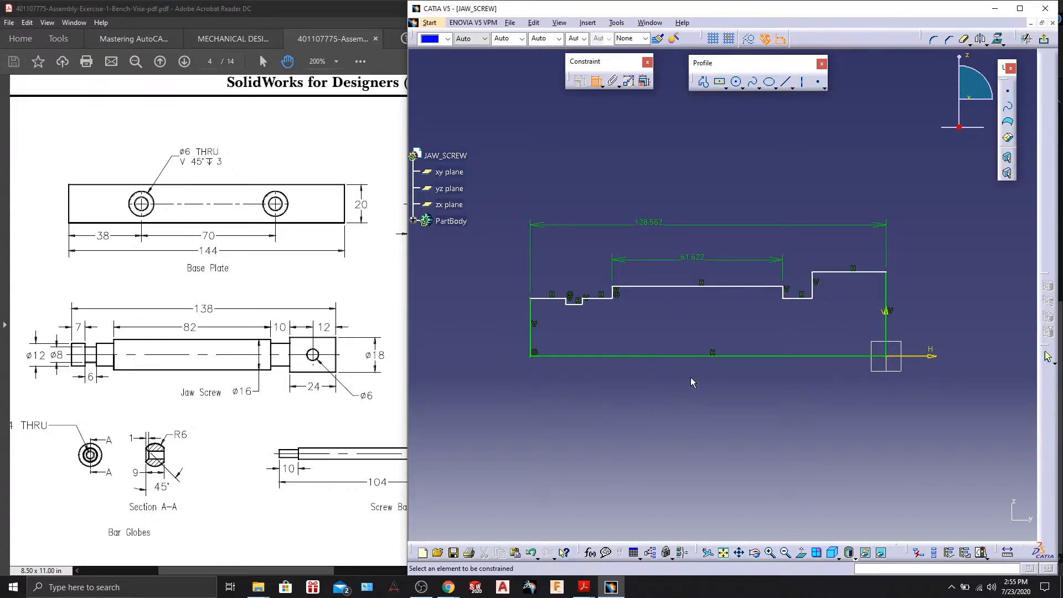
# Dimension the width of the neck beside the head and the length of the head
pyautogui.click(799, 297)
pyautogui.click(802, 246)
pyautogui.click(851, 275)
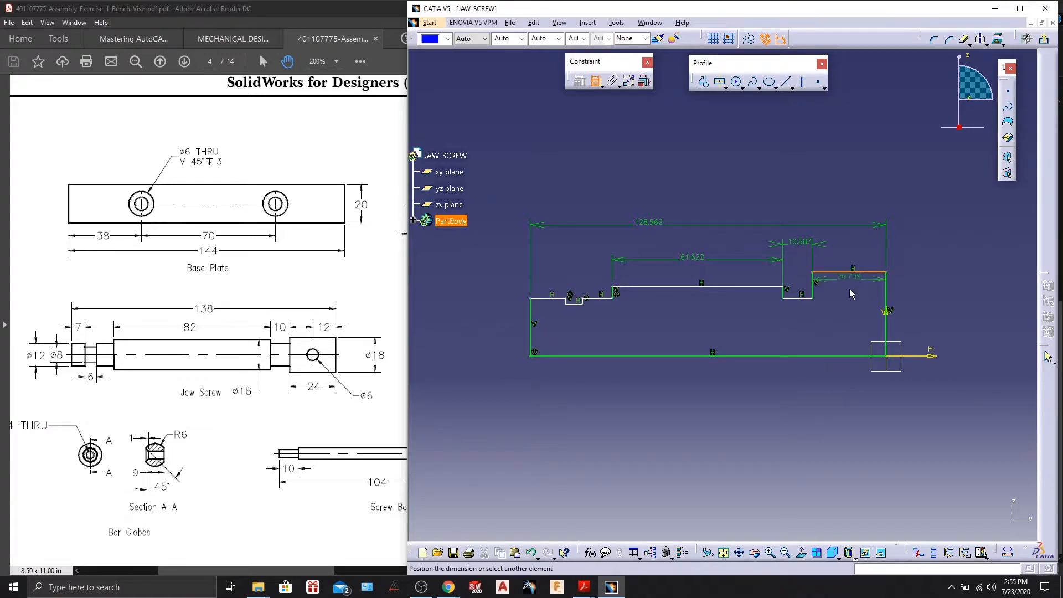
pyautogui.click(842, 383)
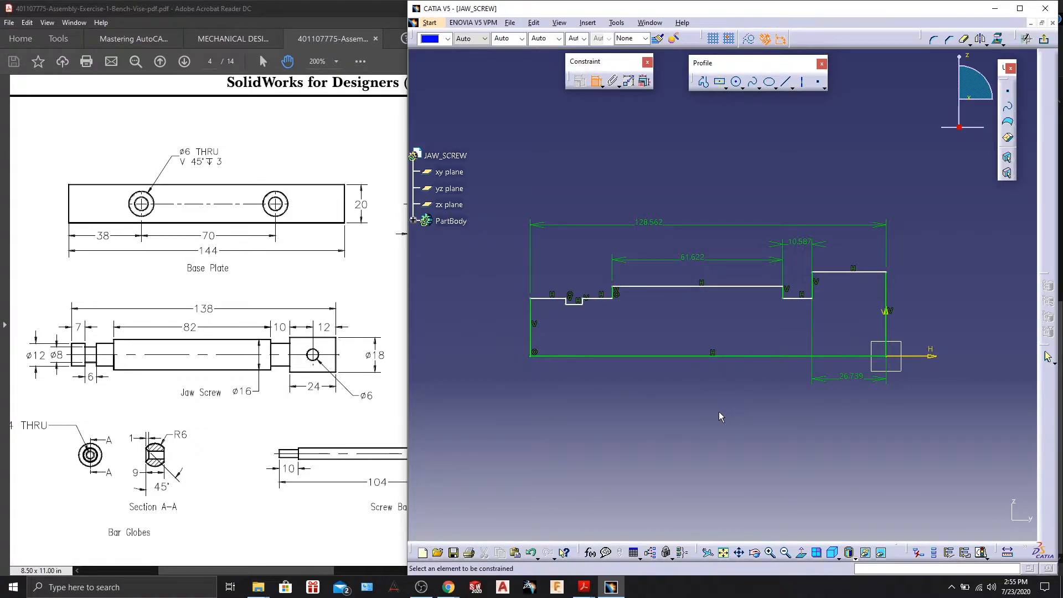
# Dimension the head's height and the distance from the small groove's floor to the profile's base line
pyautogui.click(887, 287)
pyautogui.click(921, 305)
pyautogui.click(571, 301)
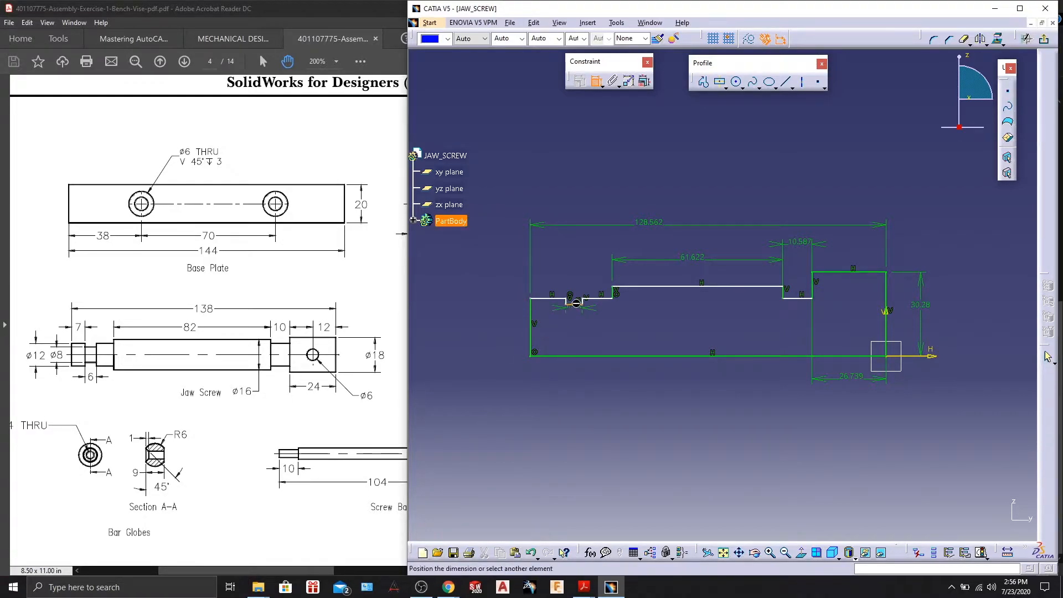
pyautogui.click(576, 355)
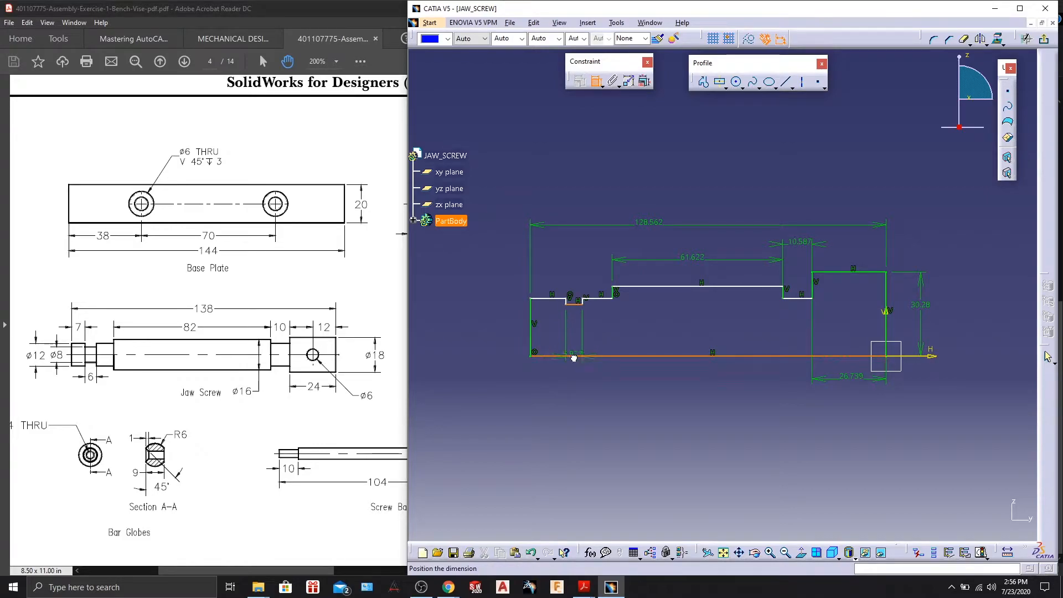
pyautogui.click(515, 344)
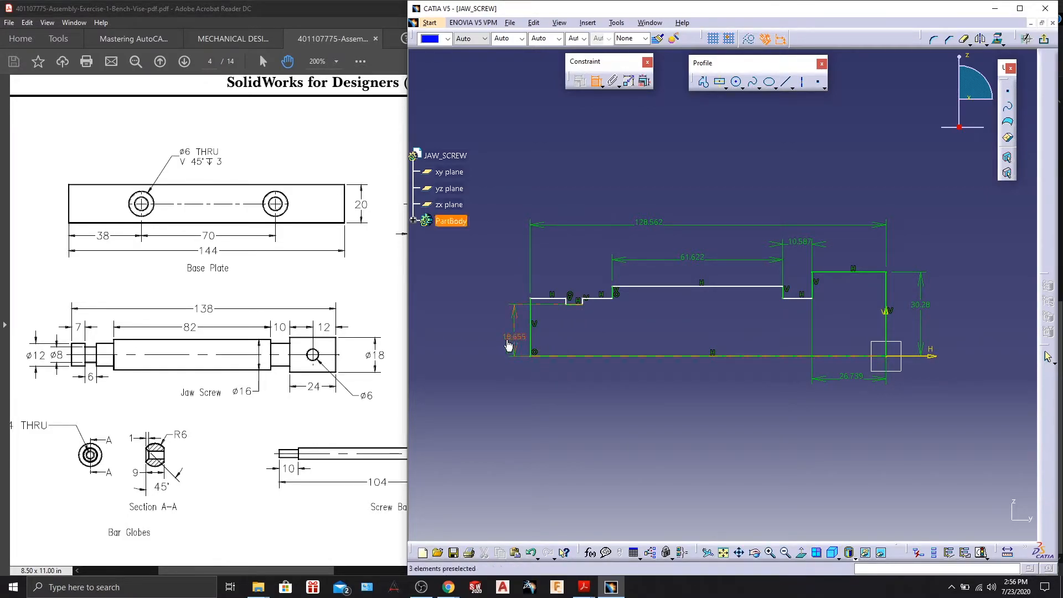
# Dimension the end segment's height above the profile's base line and the end segment's length
pyautogui.click(549, 300)
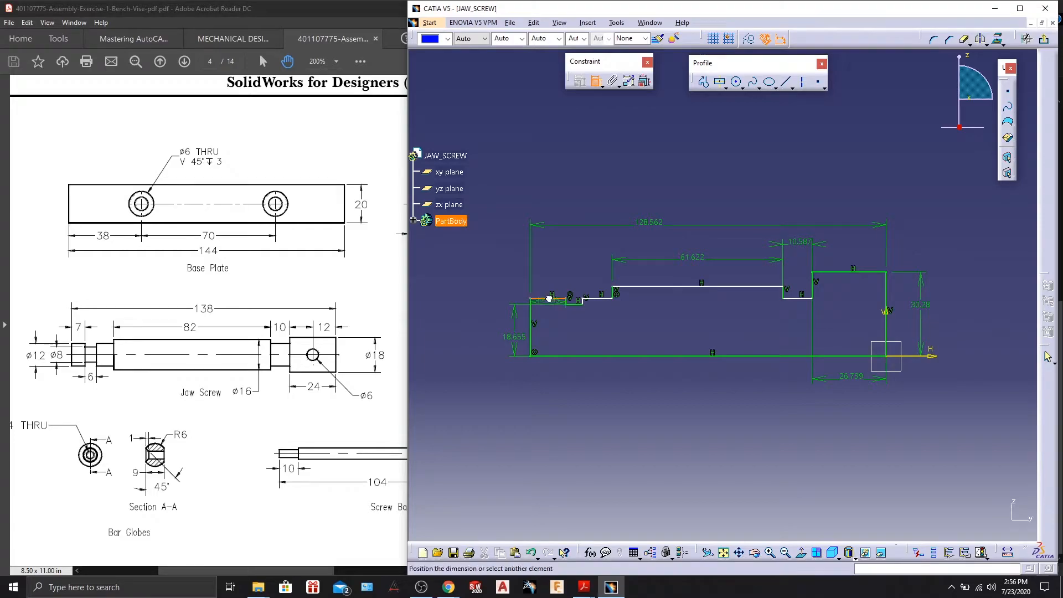
pyautogui.click(547, 356)
pyautogui.click(487, 342)
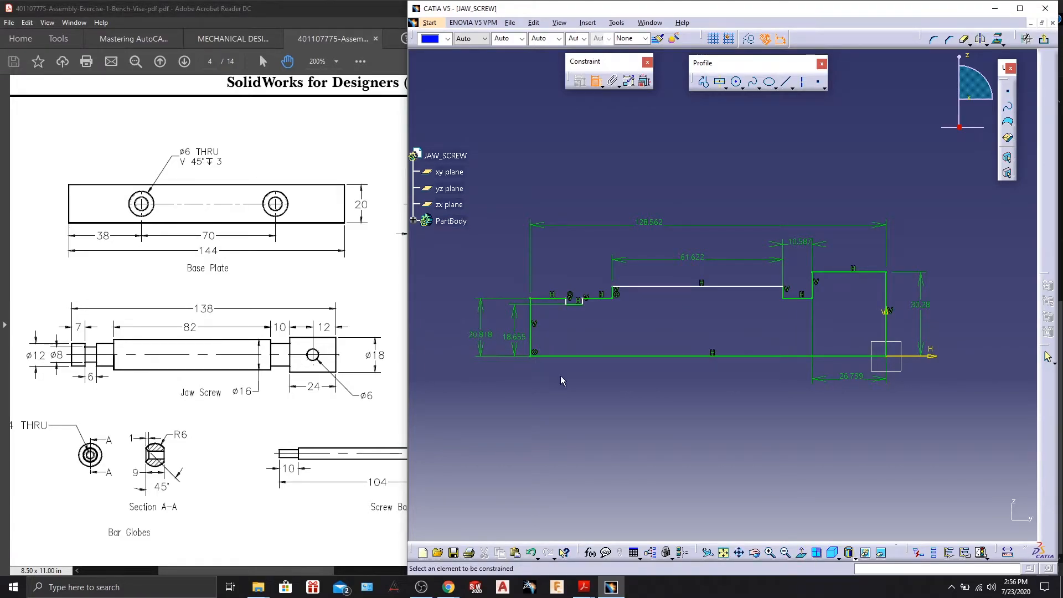
pyautogui.click(559, 300)
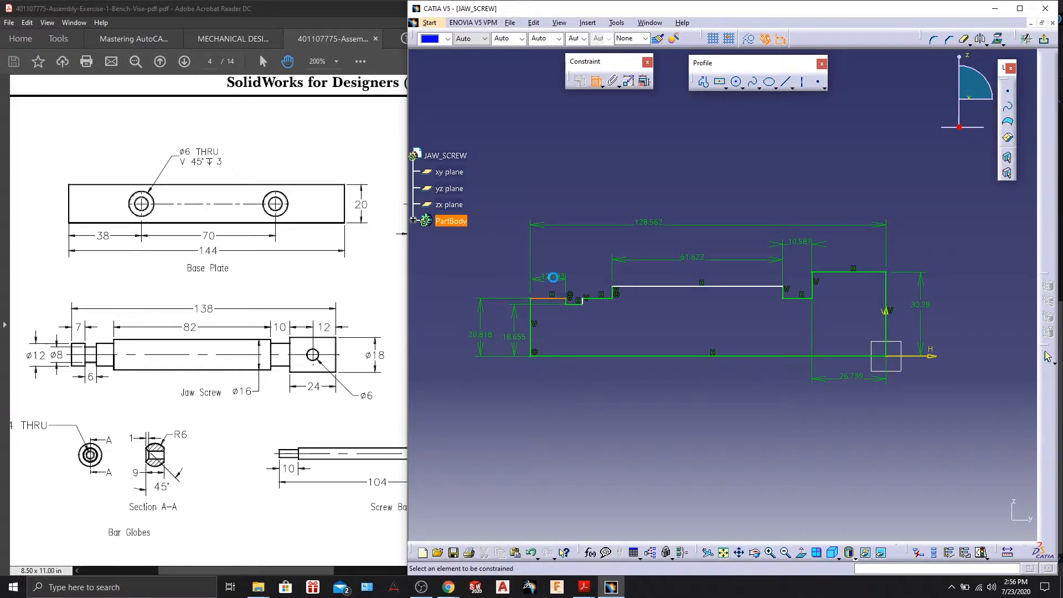
pyautogui.click(554, 278)
# Dimension the small groove's width and the long body segment's height above the base line
pyautogui.click(578, 303)
pyautogui.click(568, 384)
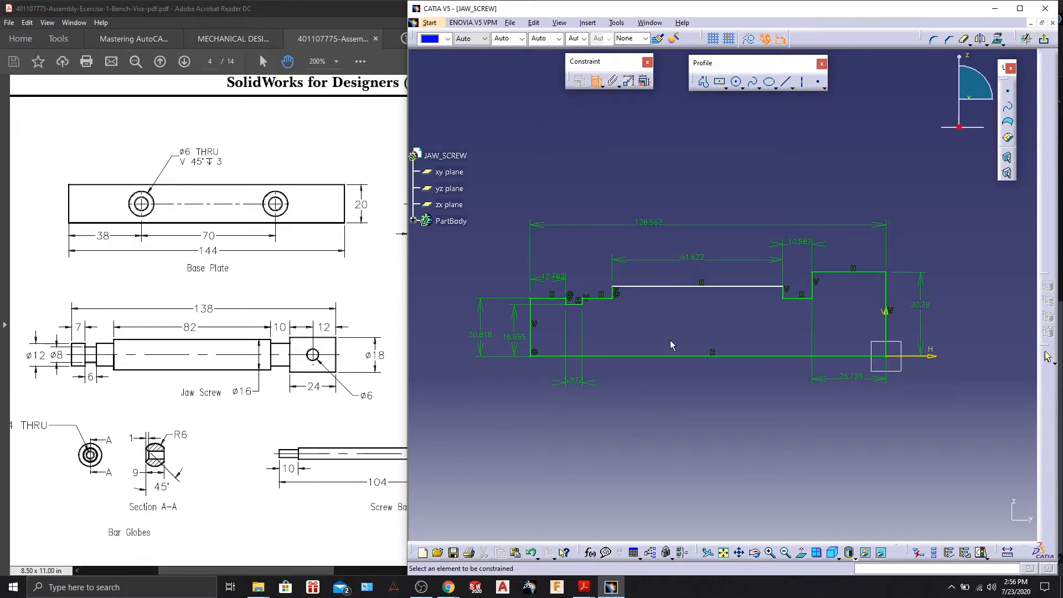
pyautogui.click(695, 289)
pyautogui.click(698, 356)
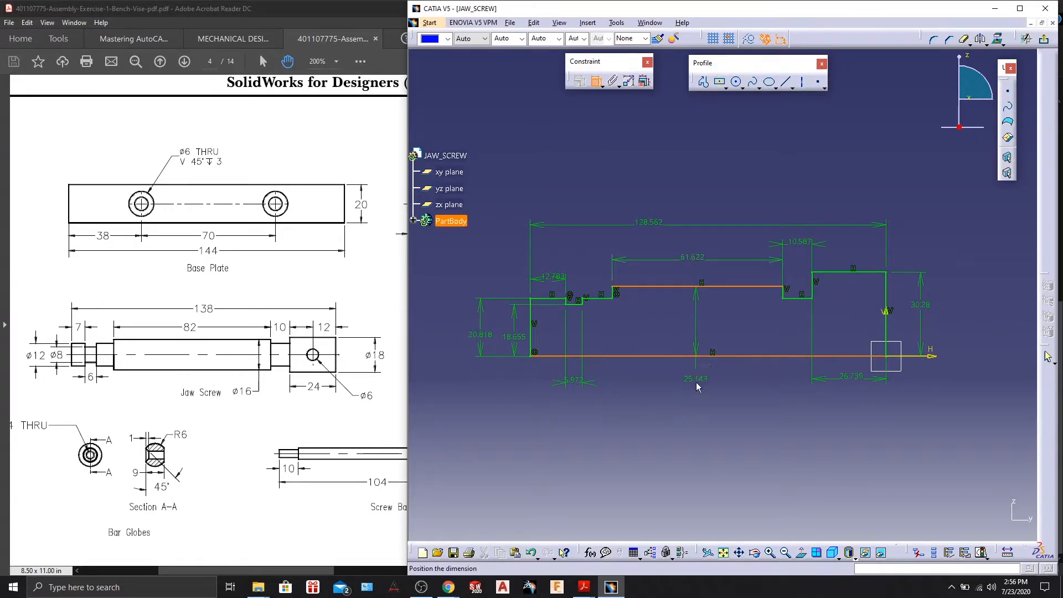
pyautogui.click(697, 382)
pyautogui.moveTo(739, 435); pyautogui.dragTo(713, 442, button='middle')
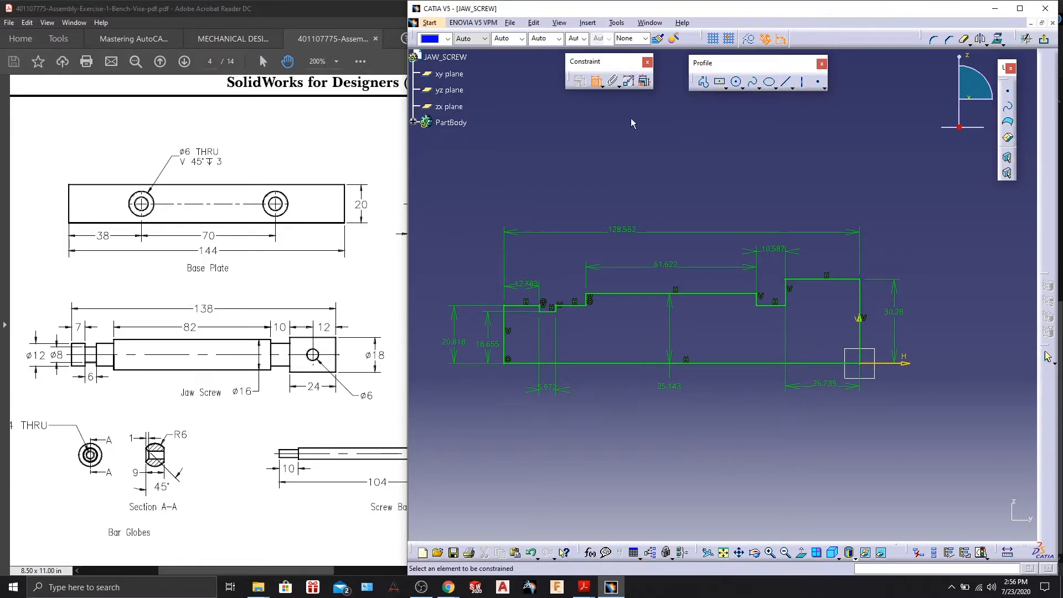
# Start editing all sketch constraints together, setting the overall length to 138 mm and the long body's height to 8 mm
pyautogui.click(644, 82)
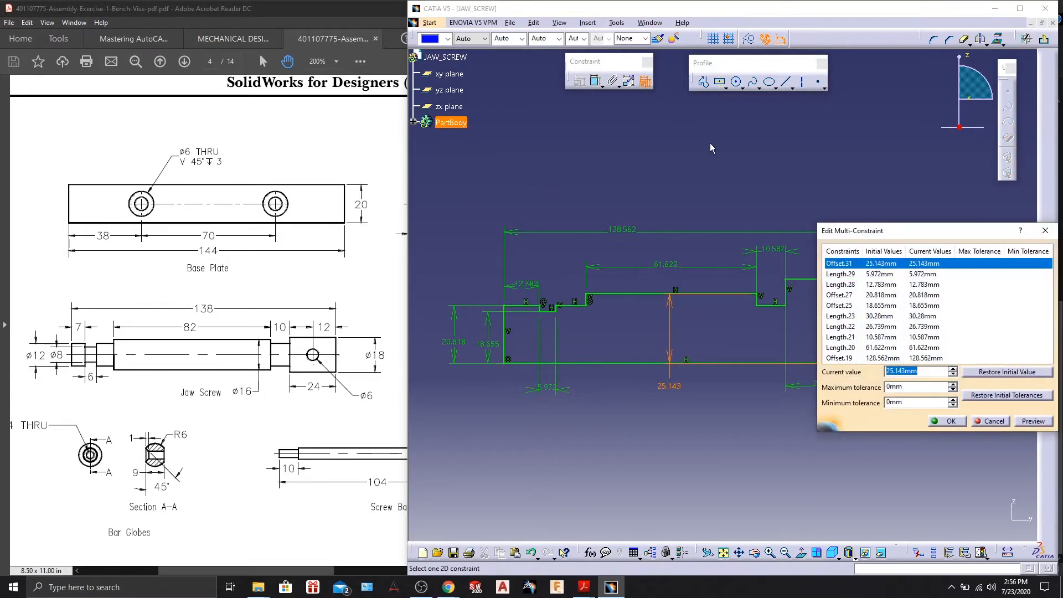
pyautogui.moveTo(716, 189)
pyautogui.mouseDown(button='middle')
pyautogui.moveTo(704, 99)
pyautogui.moveTo(704, 117)
pyautogui.moveTo(771, 135)
pyautogui.moveTo(660, 155)
pyautogui.mouseUp(button='middle')
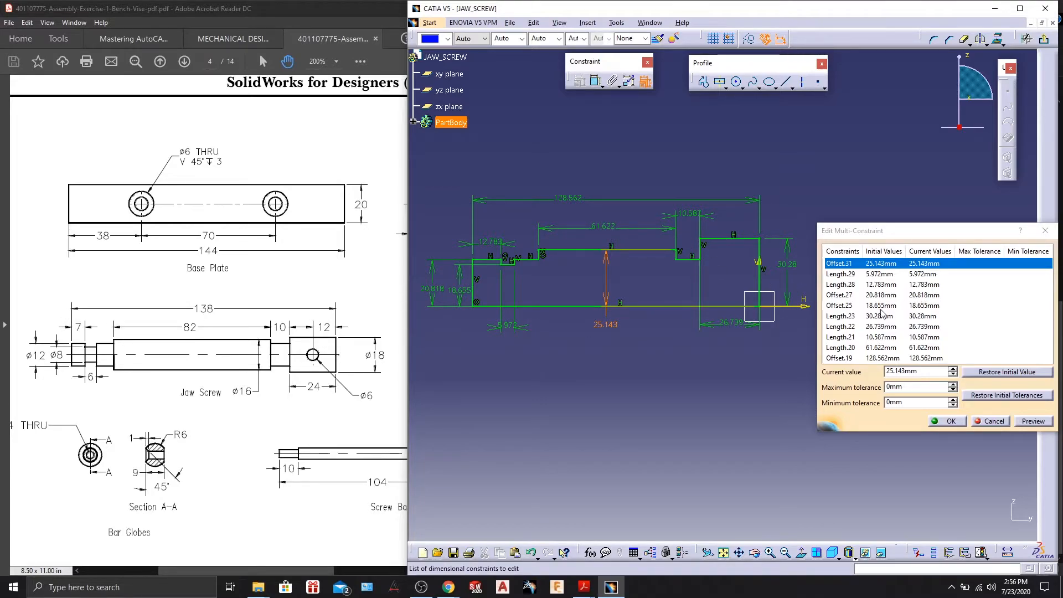
pyautogui.click(886, 358)
pyautogui.doubleClick(905, 372)
pyautogui.write('138')
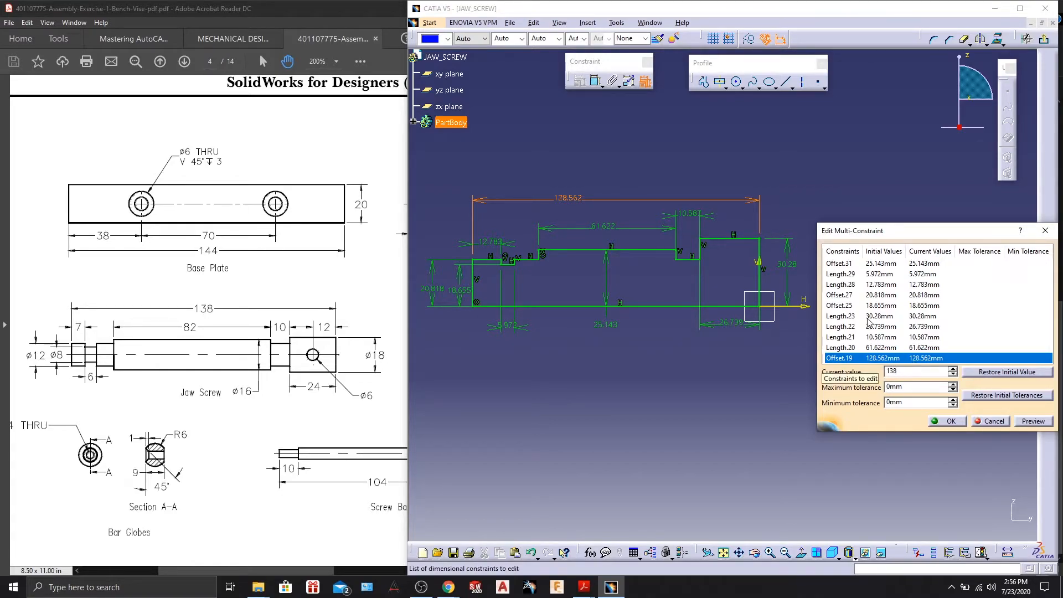
pyautogui.click(872, 265)
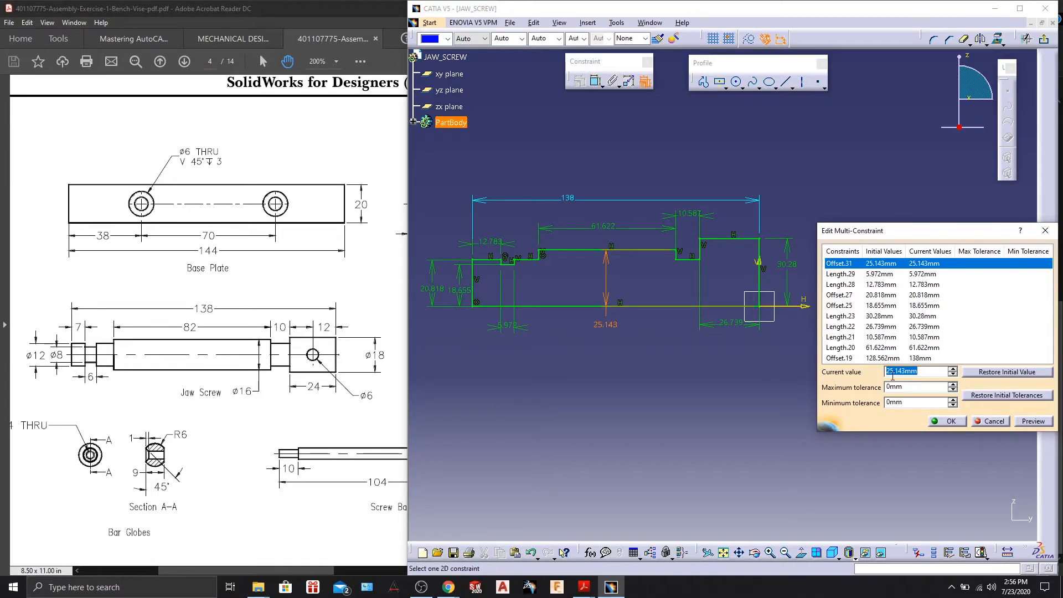
pyautogui.write('8')
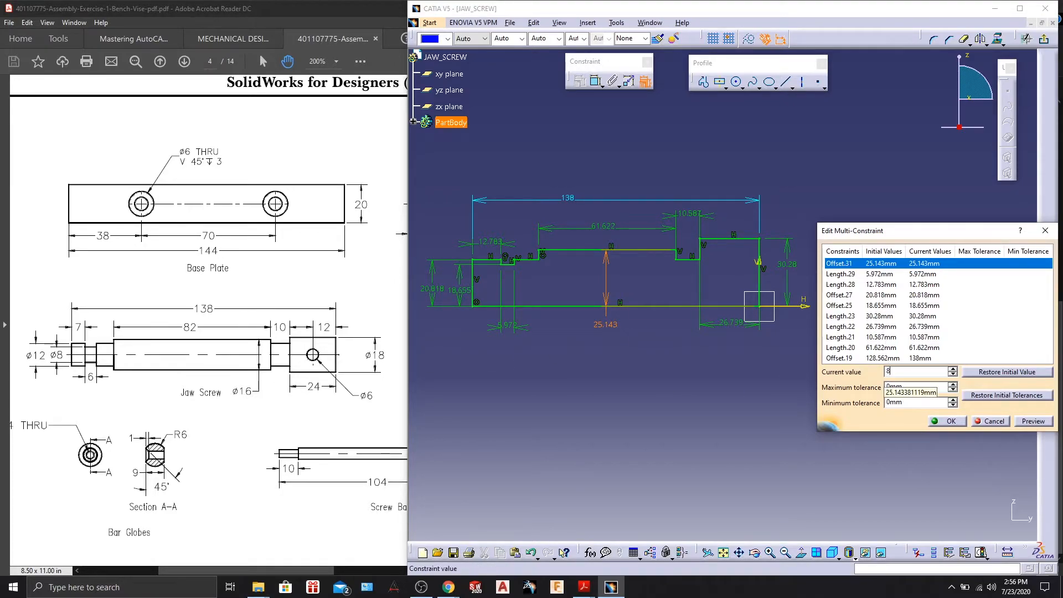
# Set the small groove's width to 6 mm and the end segment's length to 7 mm
pyautogui.click(882, 274)
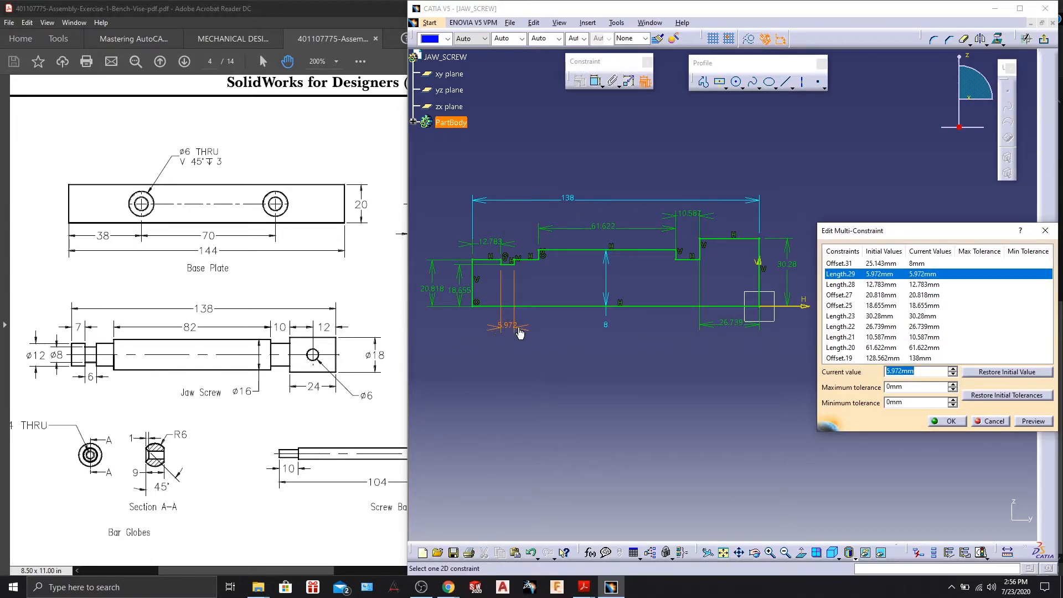
pyautogui.write('6')
pyautogui.click(878, 285)
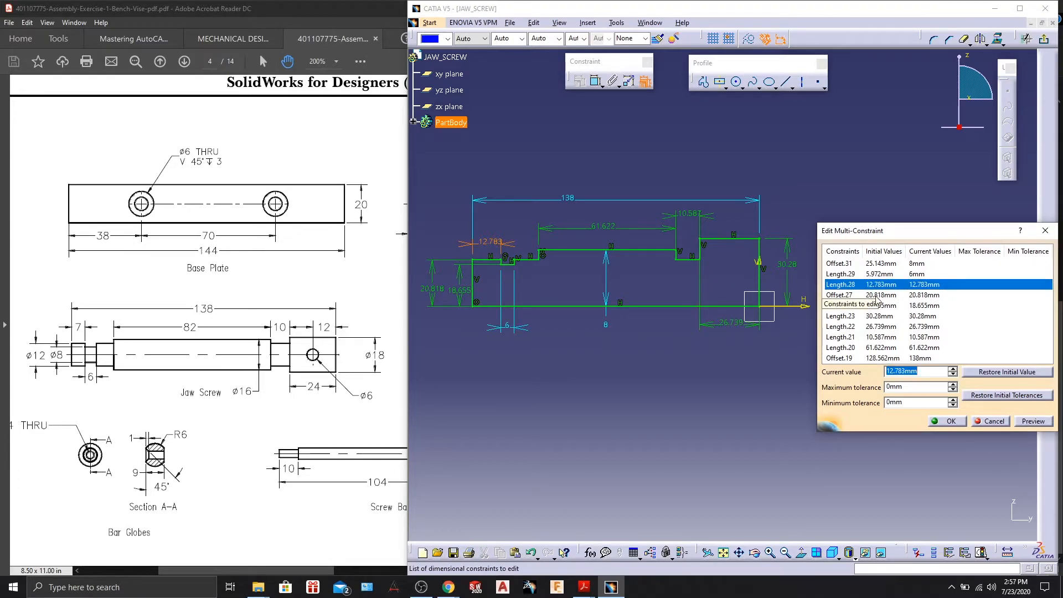
pyautogui.click(877, 297)
pyautogui.click(879, 286)
pyautogui.write('7')
pyautogui.press('Return')
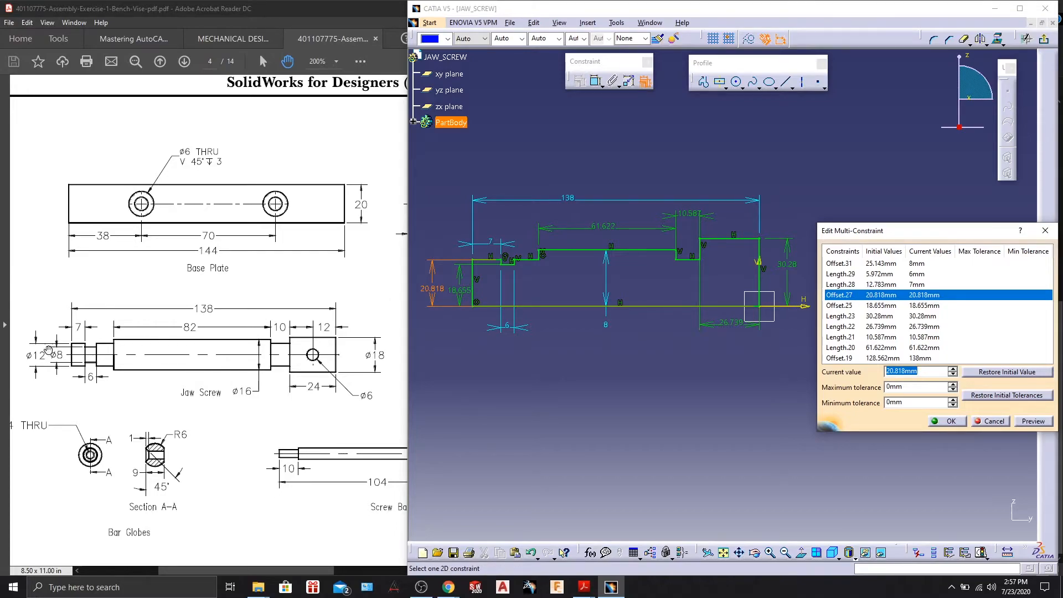
# Set the end segment's height to 6 mm and the groove floor's height above the base line to 4 mm
pyautogui.write('6')
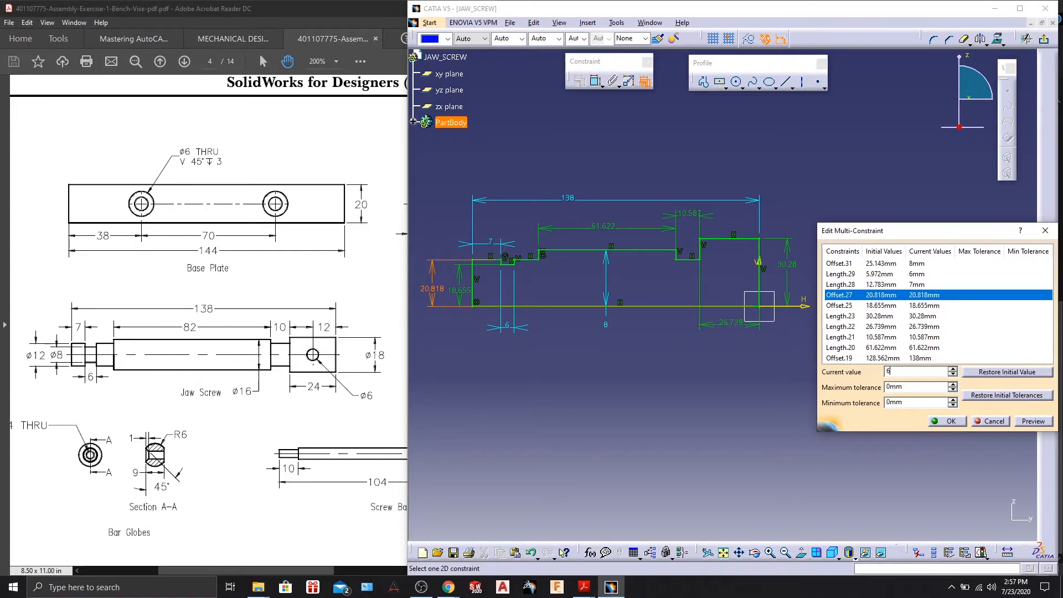
pyautogui.click(855, 308)
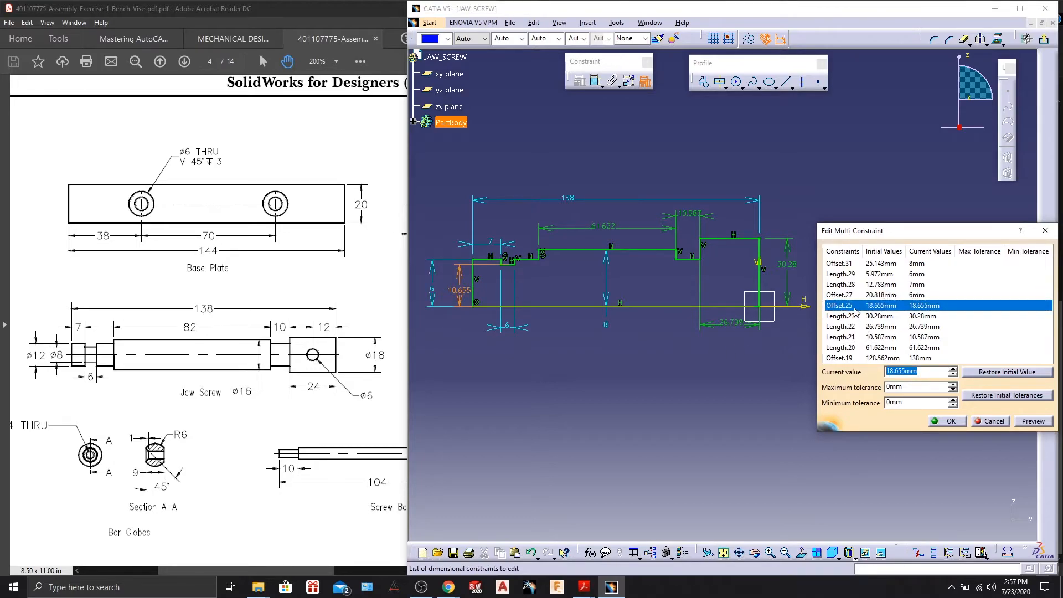
pyautogui.write('4')
# Set the head's height to 9 mm and its length to 24 mm
pyautogui.click(882, 317)
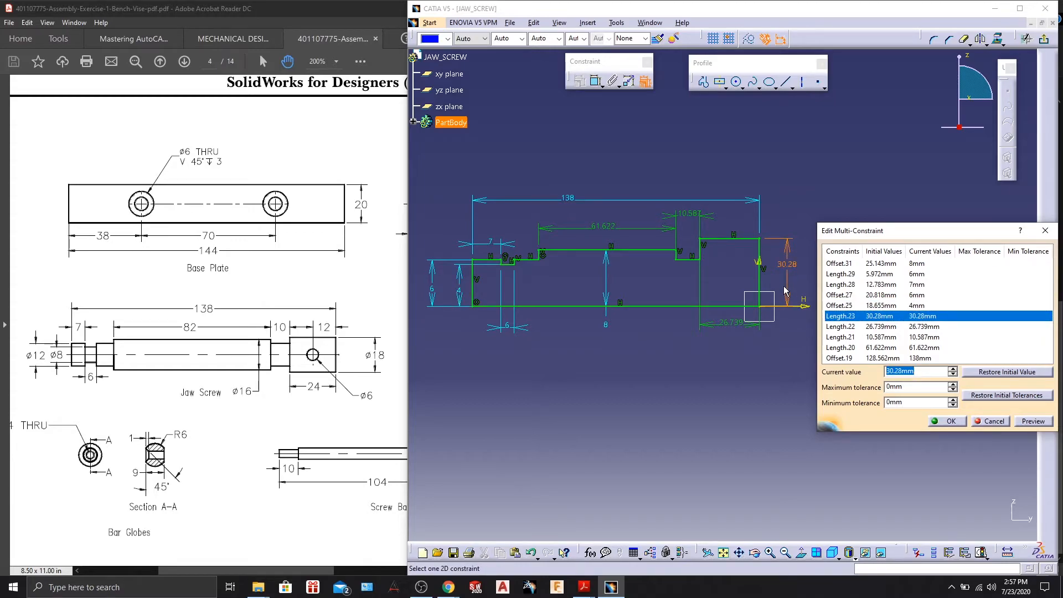
pyautogui.write('9')
pyautogui.click(838, 327)
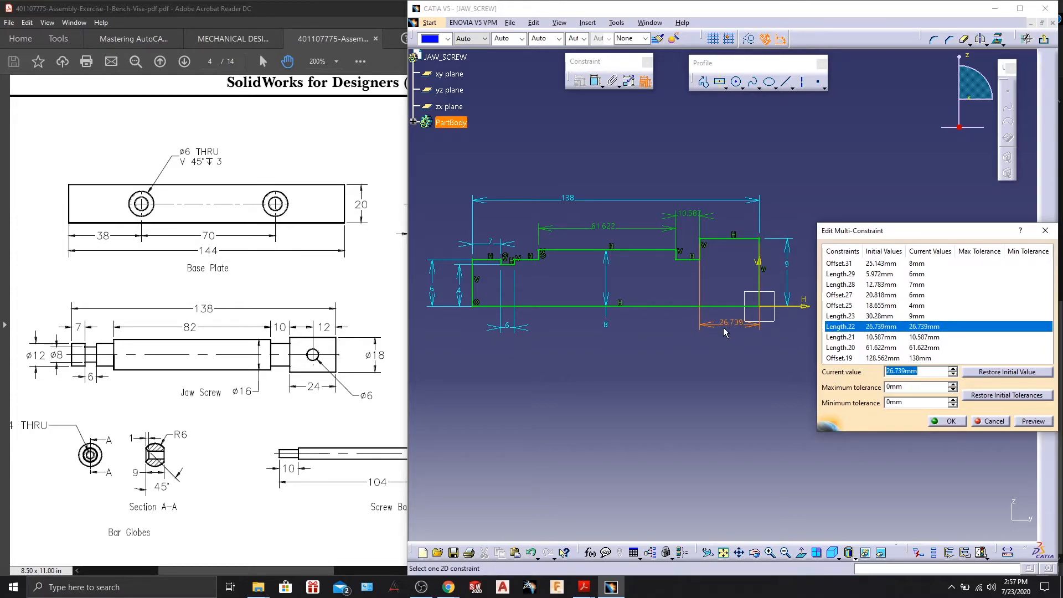
pyautogui.write('24')
# Set the width of the neck beside the head to 10 mm and the long body's length to 82 mm, and apply all constraint values
pyautogui.click(869, 338)
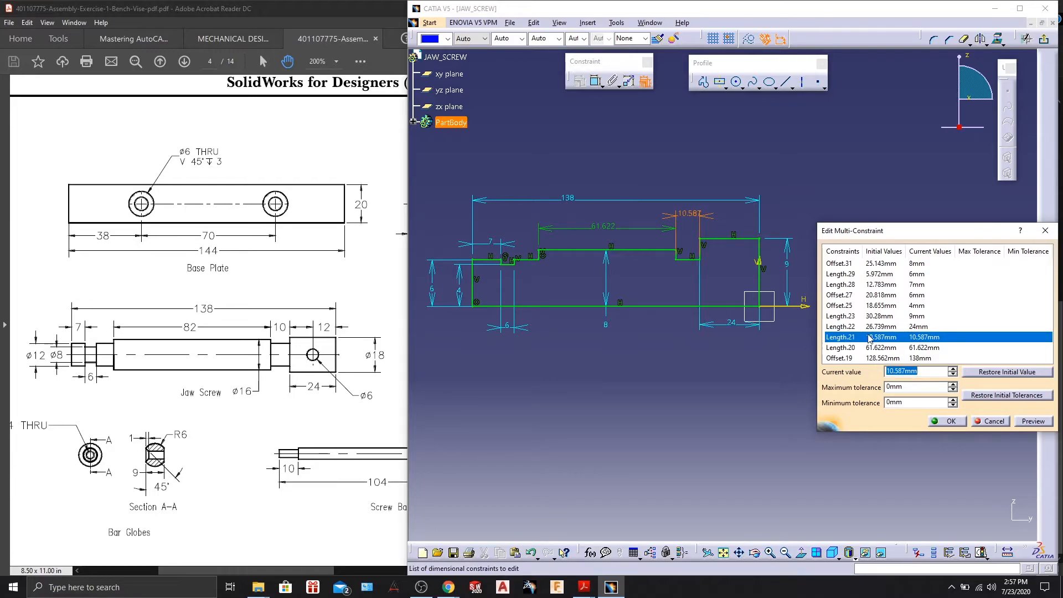
pyautogui.write('10')
pyautogui.click(883, 349)
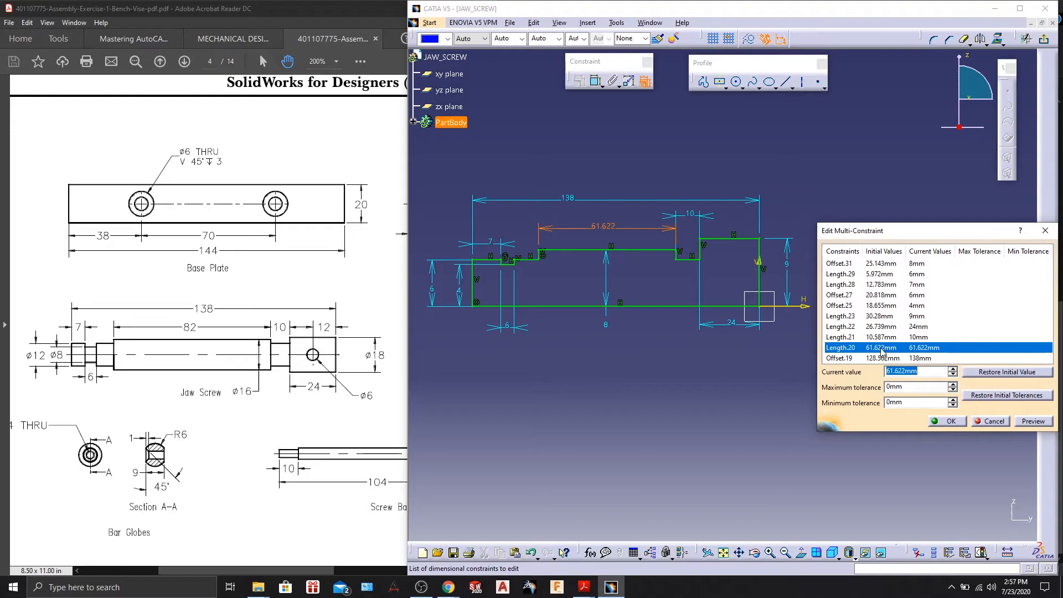
pyautogui.write('82')
pyautogui.press('Return')
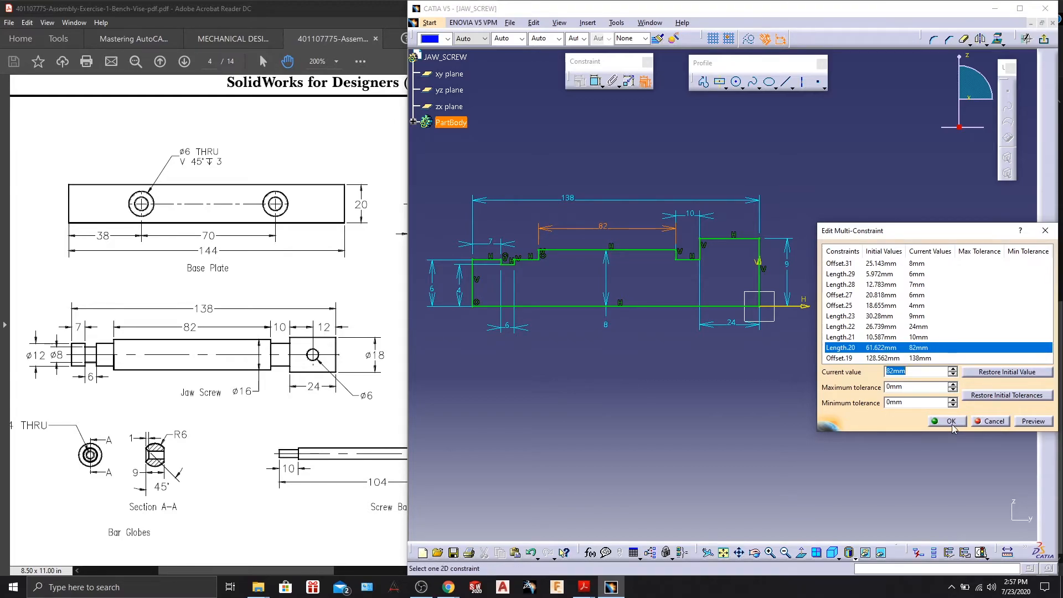
pyautogui.click(950, 421)
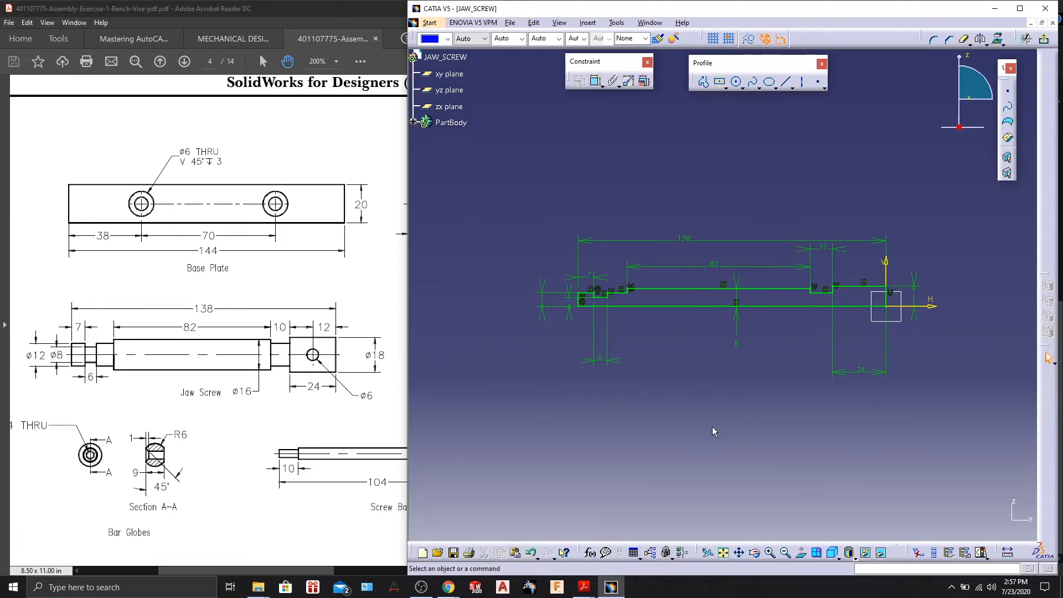
# Exit the sketch and revolve the profile 360 degrees about its base line with the Shaft feature
pyautogui.click(1044, 39)
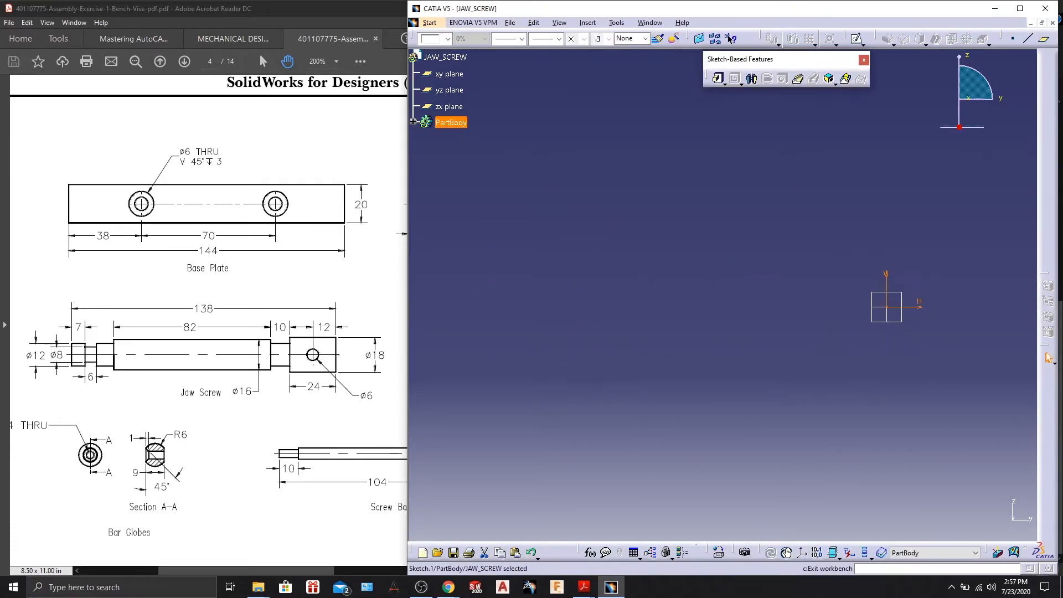
pyautogui.click(752, 79)
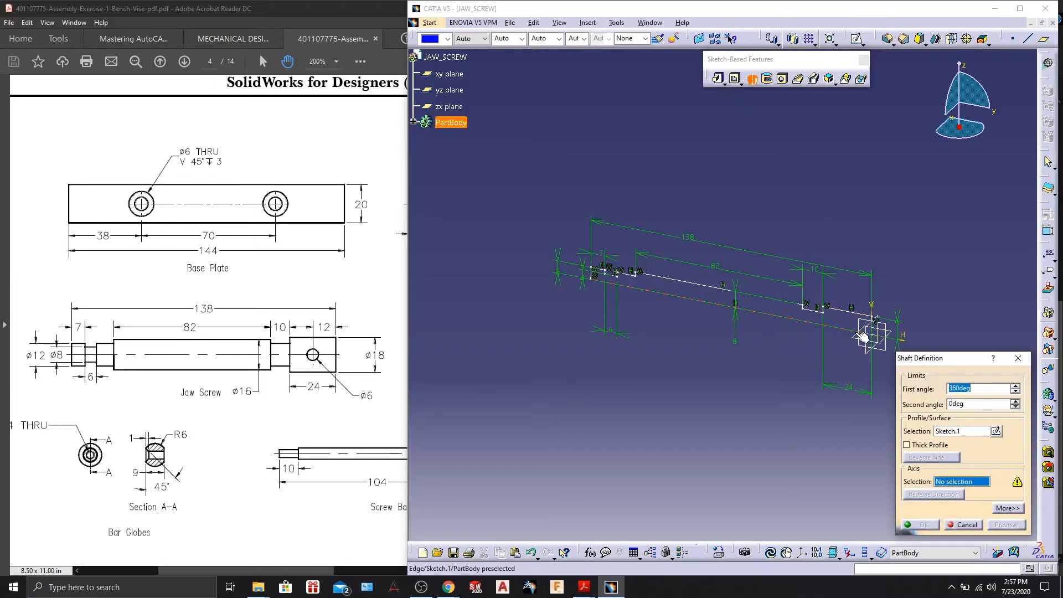
pyautogui.click(867, 337)
pyautogui.click(1000, 525)
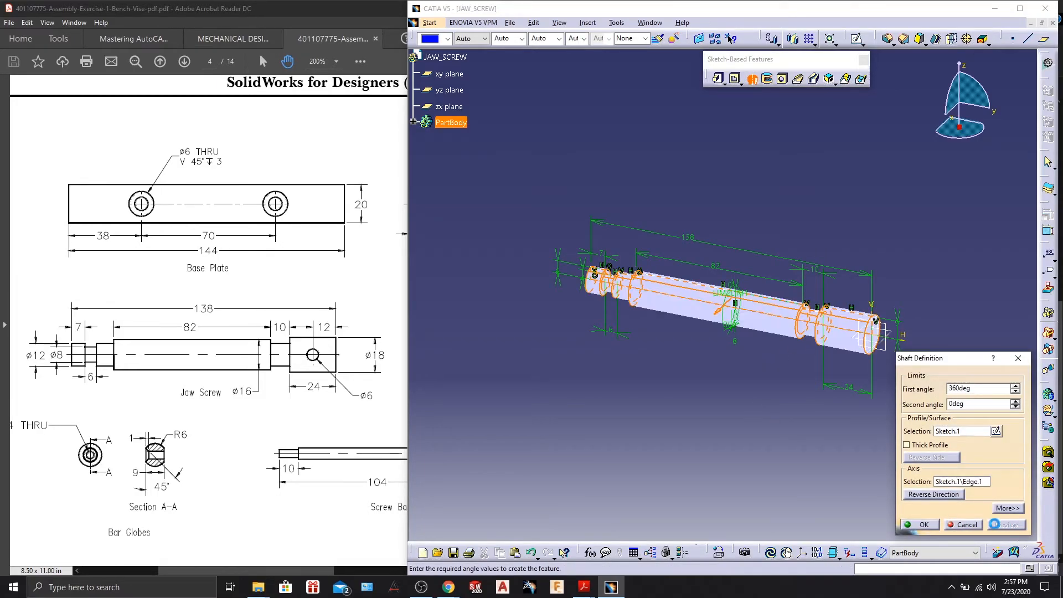
pyautogui.click(924, 525)
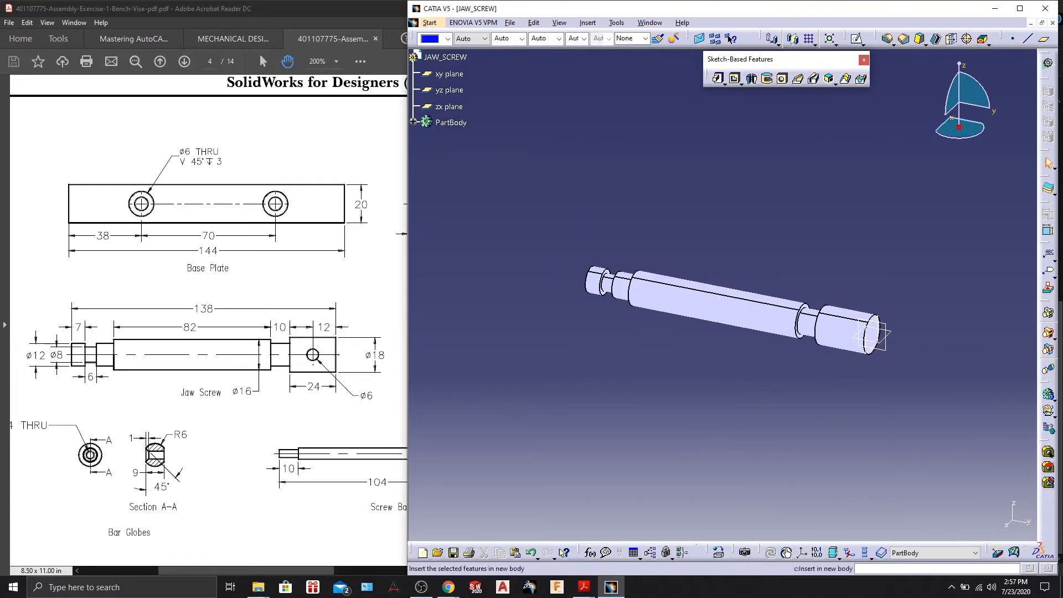
pyautogui.hotkey('alt', 'Tab')
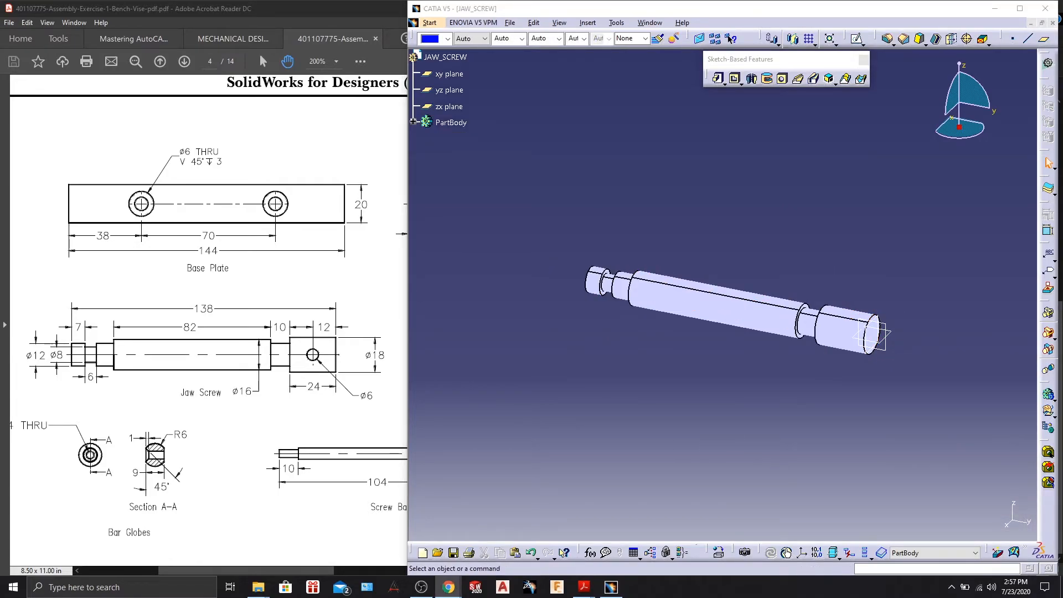
pyautogui.click(537, 354)
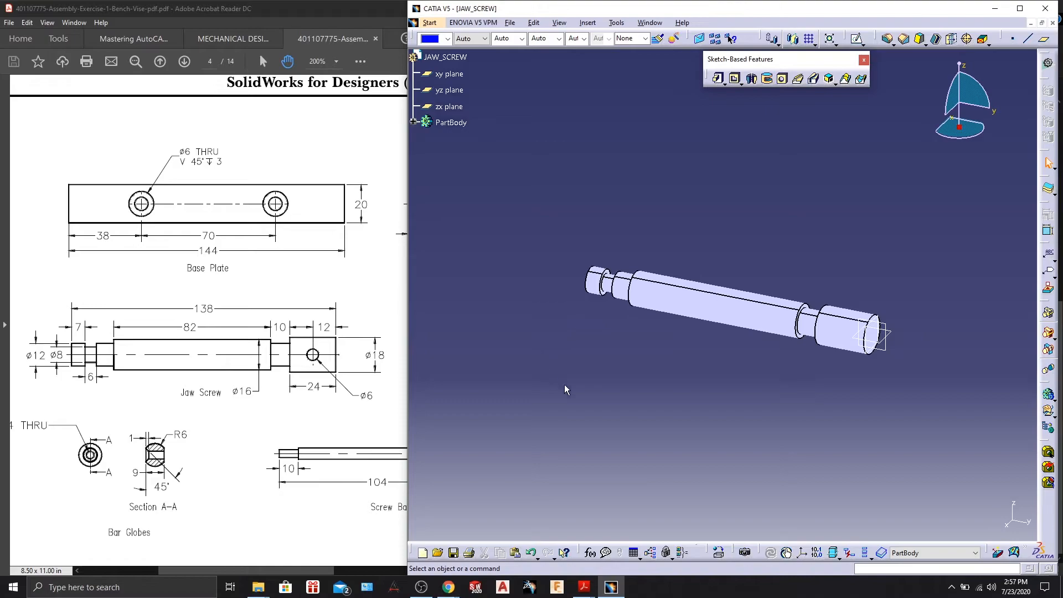
pyautogui.moveTo(628, 370); pyautogui.dragTo(645, 387, button='middle')
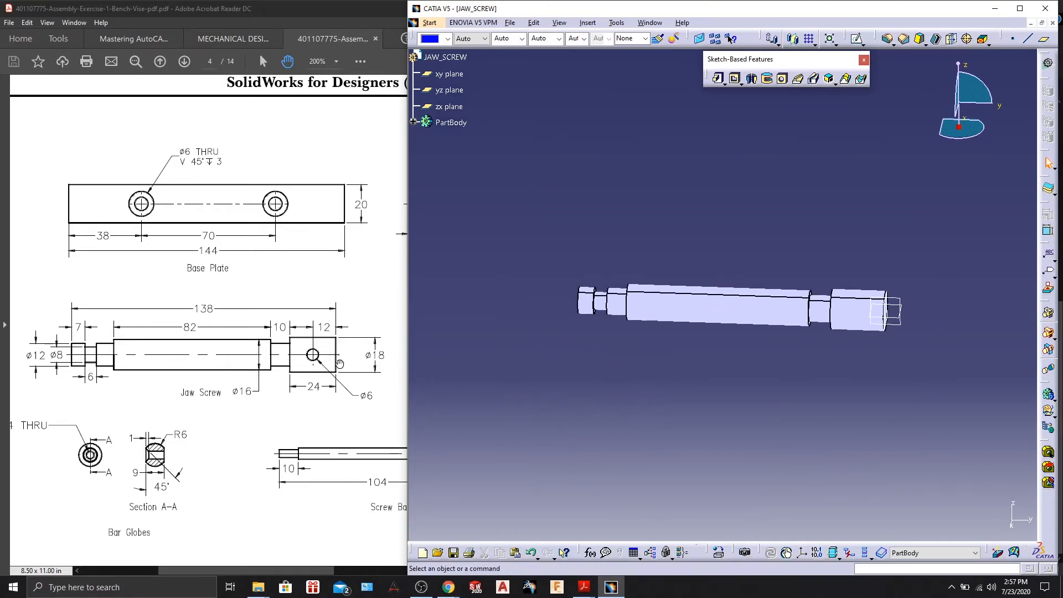
# Sketch a circle about 8 mm in diameter on the yz plane, centred on the horizontal axis within the head, about 8 mm from the origin
pyautogui.click(449, 89)
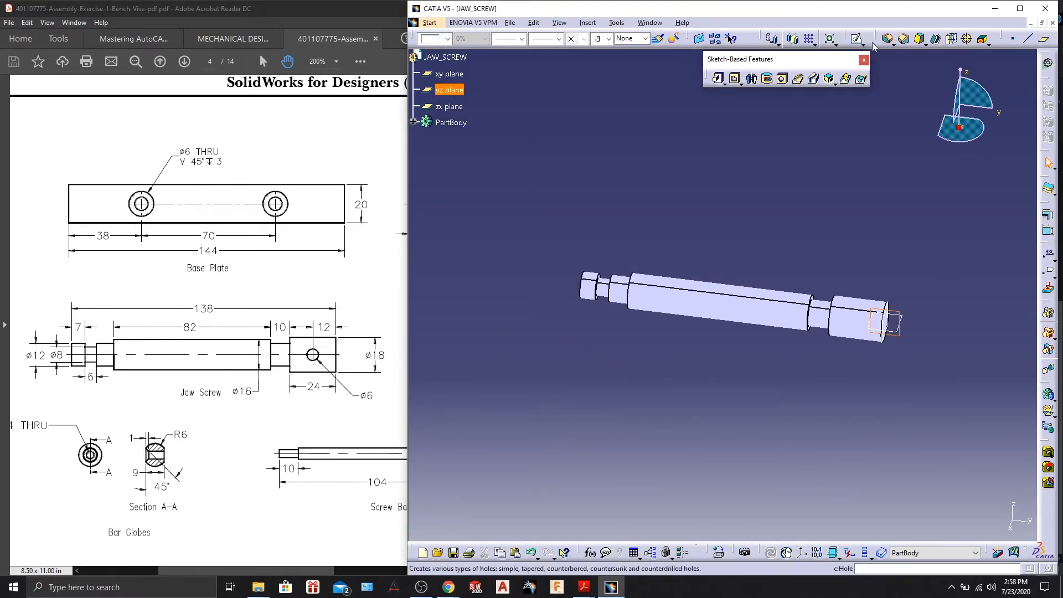
pyautogui.click(857, 38)
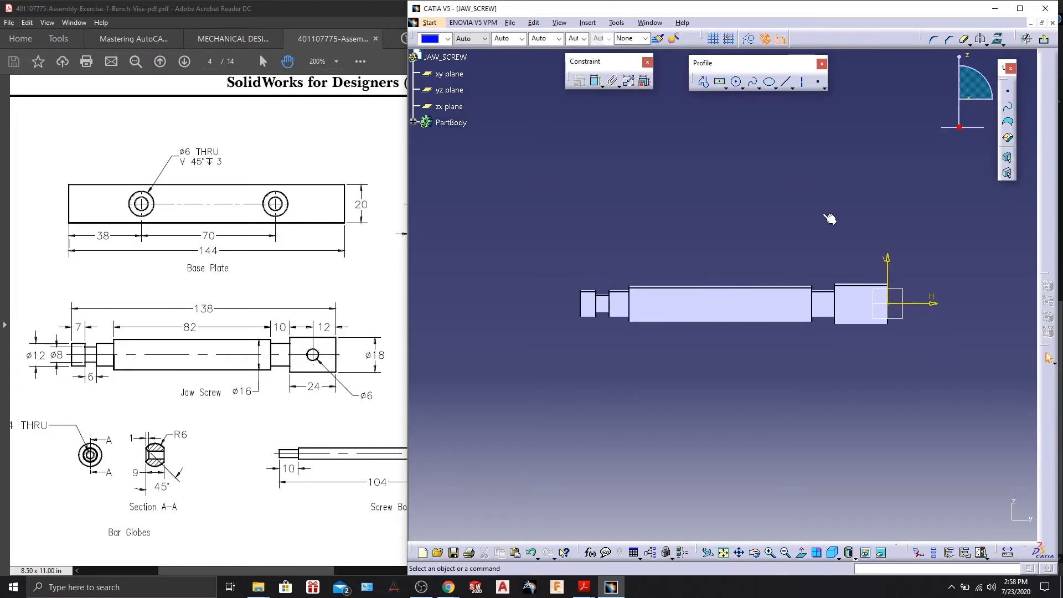
pyautogui.moveTo(831, 218); pyautogui.dragTo(696, 247, button='middle')
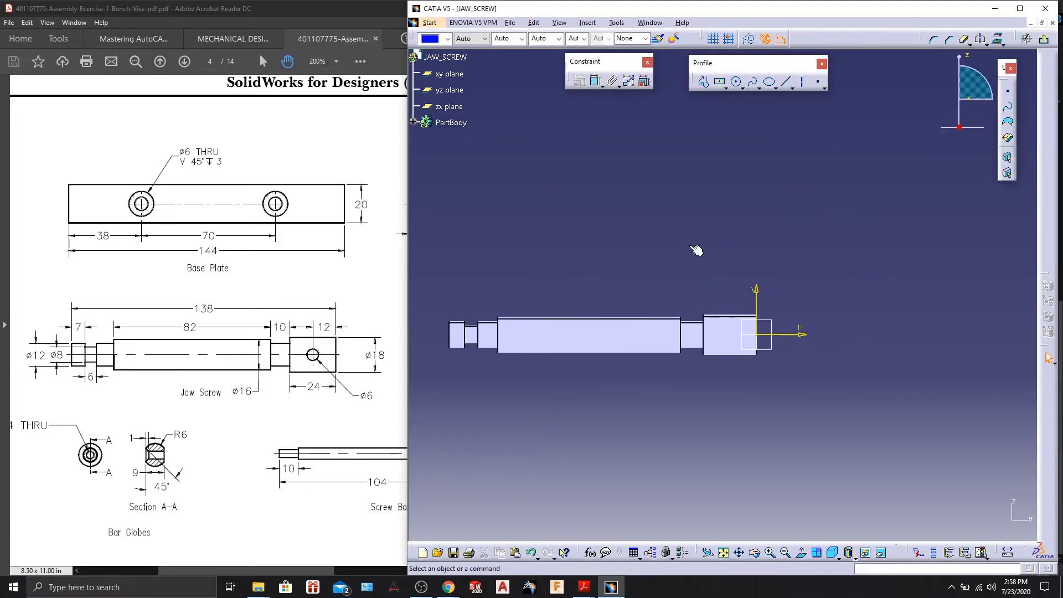
pyautogui.click(738, 83)
pyautogui.click(738, 335)
pyautogui.click(747, 331)
# Dimension the circle on the head and set its diameter to 6 mm
pyautogui.click(596, 81)
pyautogui.click(738, 326)
pyautogui.click(750, 231)
pyautogui.doubleClick(753, 233)
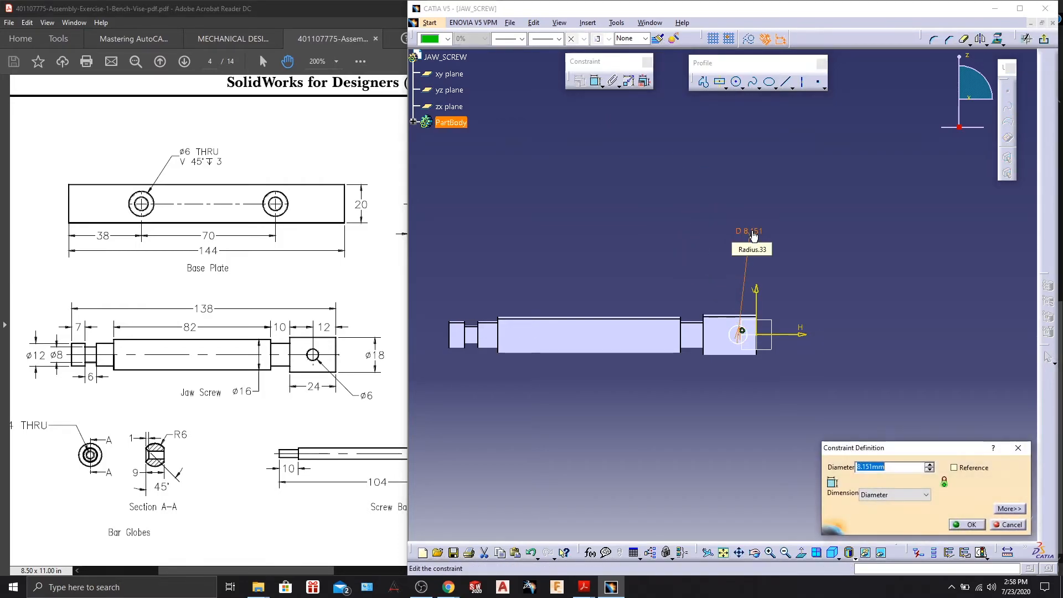
pyautogui.write('6')
pyautogui.press('Return')
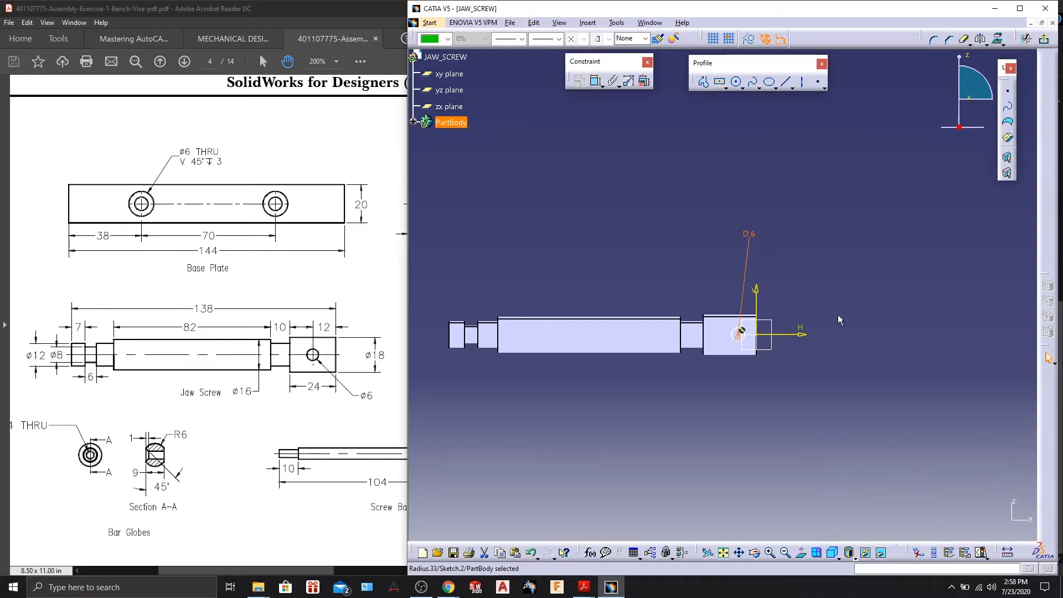
# Dimension the circle's centre from the vertical axis and set the offset to 12 mm
pyautogui.click(740, 335)
pyautogui.click(596, 81)
pyautogui.click(757, 297)
pyautogui.click(780, 271)
pyautogui.doubleClick(780, 266)
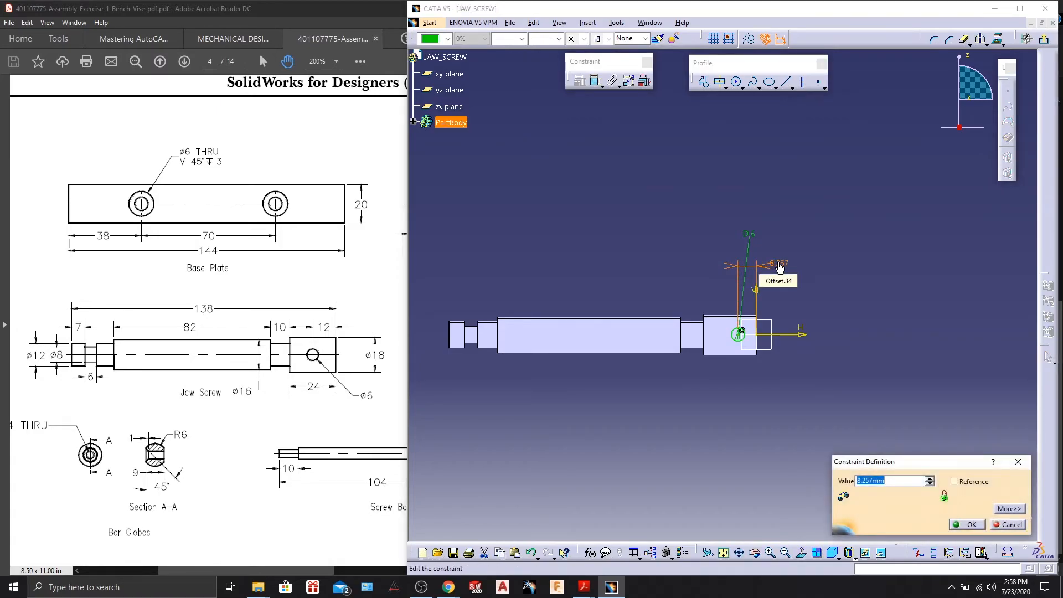
pyautogui.write('12')
pyautogui.press('Return')
pyautogui.click(858, 253)
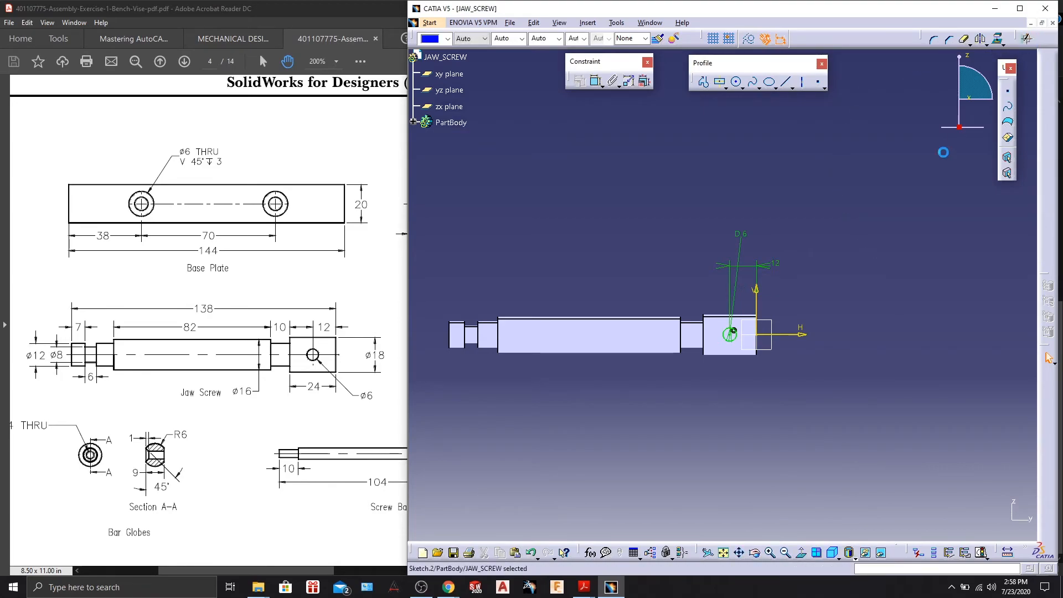
# Exit the sketch and cut the circle through the head as a pocket with the Up to last limit
pyautogui.click(1044, 39)
pyautogui.click(735, 78)
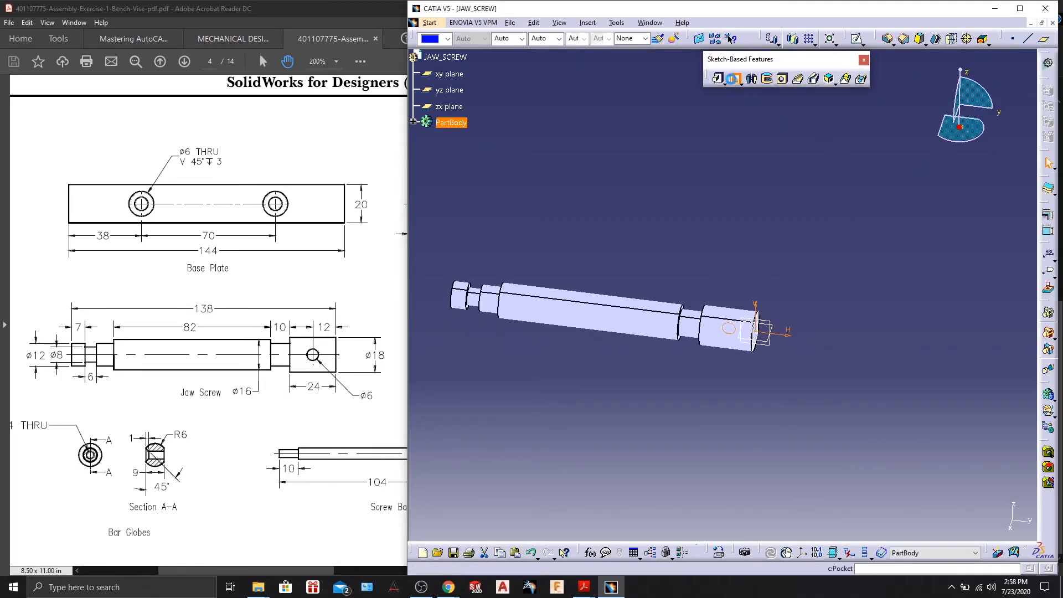
pyautogui.click(976, 379)
pyautogui.click(965, 409)
pyautogui.click(920, 525)
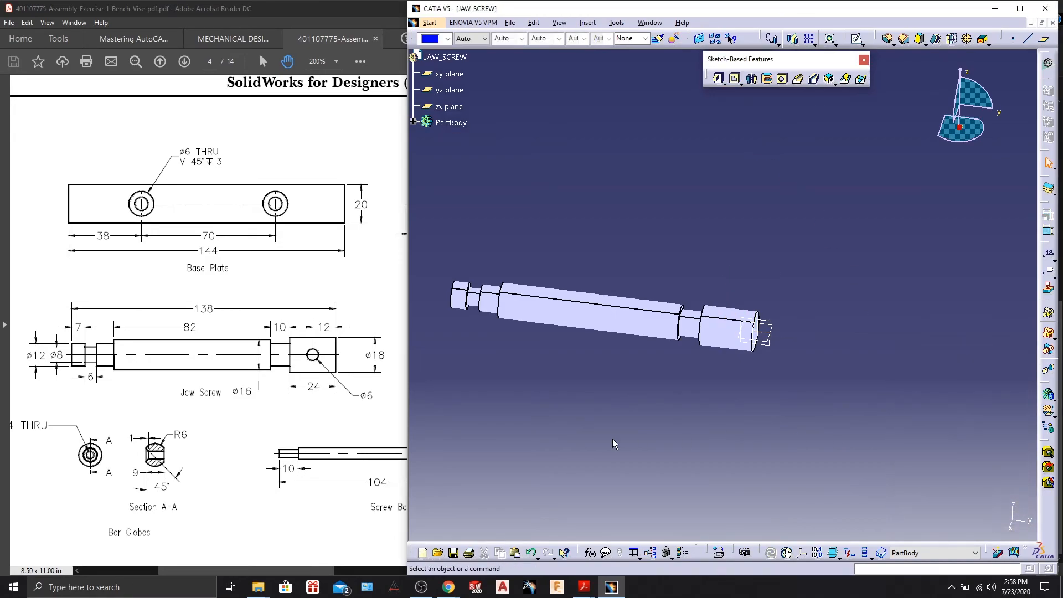
# Edit the head's pocket to use a Dimension limit with a 20 mm depth and mirrored extent
pyautogui.moveTo(795, 388); pyautogui.dragTo(465, 382, button='middle')
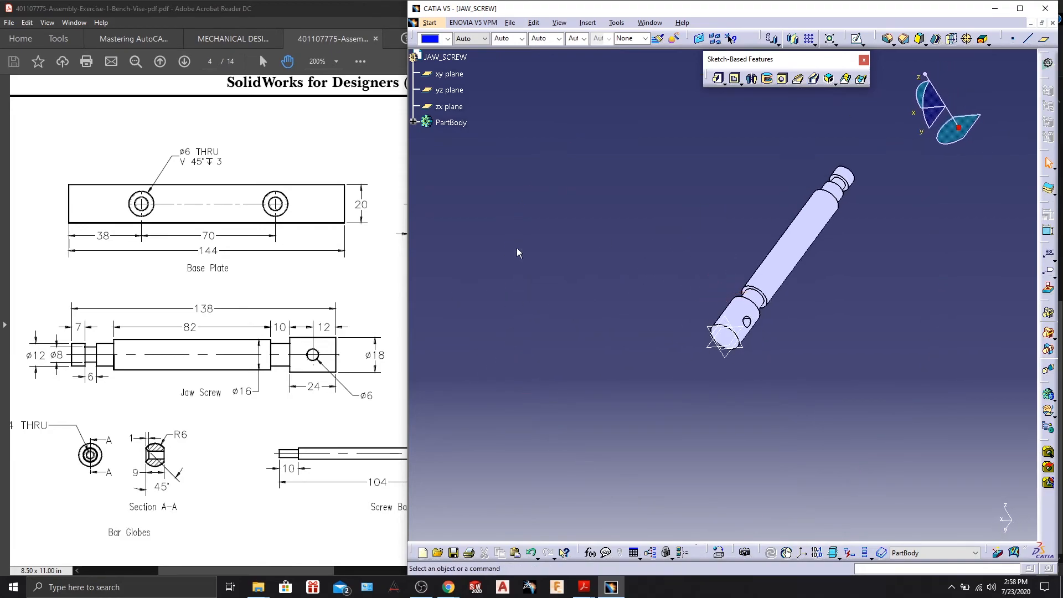
pyautogui.click(414, 122)
pyautogui.doubleClick(462, 171)
pyautogui.moveTo(672, 399); pyautogui.dragTo(881, 309, button='middle')
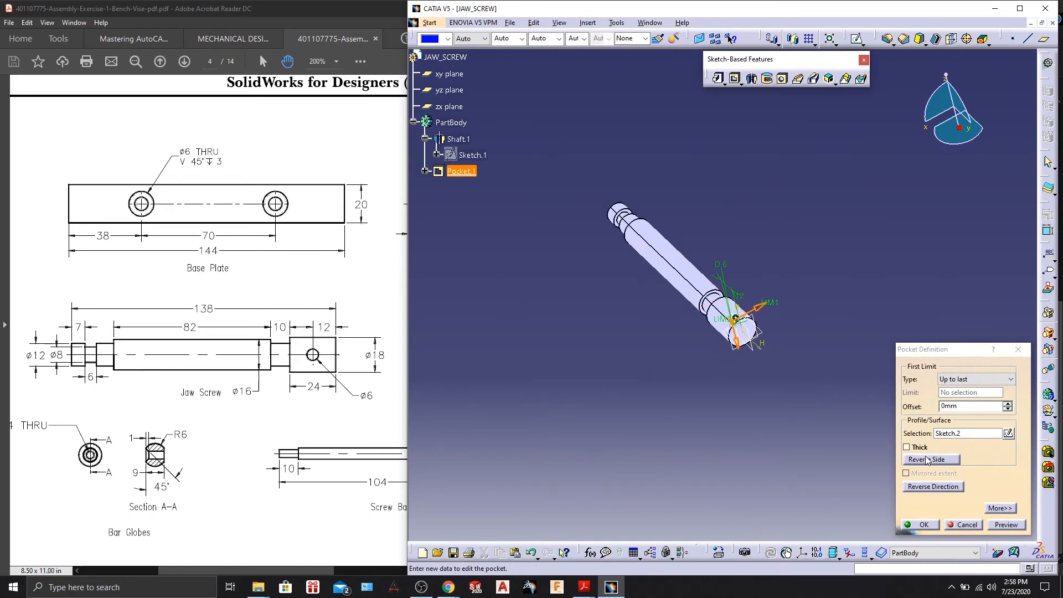
pyautogui.click(977, 379)
pyautogui.click(969, 387)
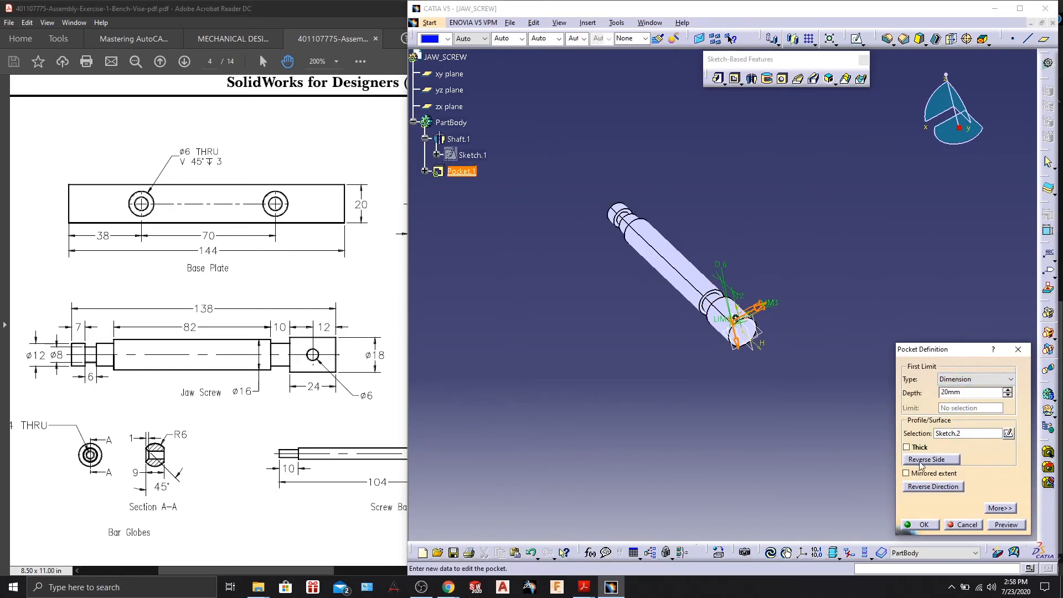
pyautogui.click(917, 473)
pyautogui.click(924, 525)
# Save the part as JAW_SCREW of type CATPart in the BENCH_VICE folder
pyautogui.moveTo(616, 404); pyautogui.dragTo(835, 277, button='middle')
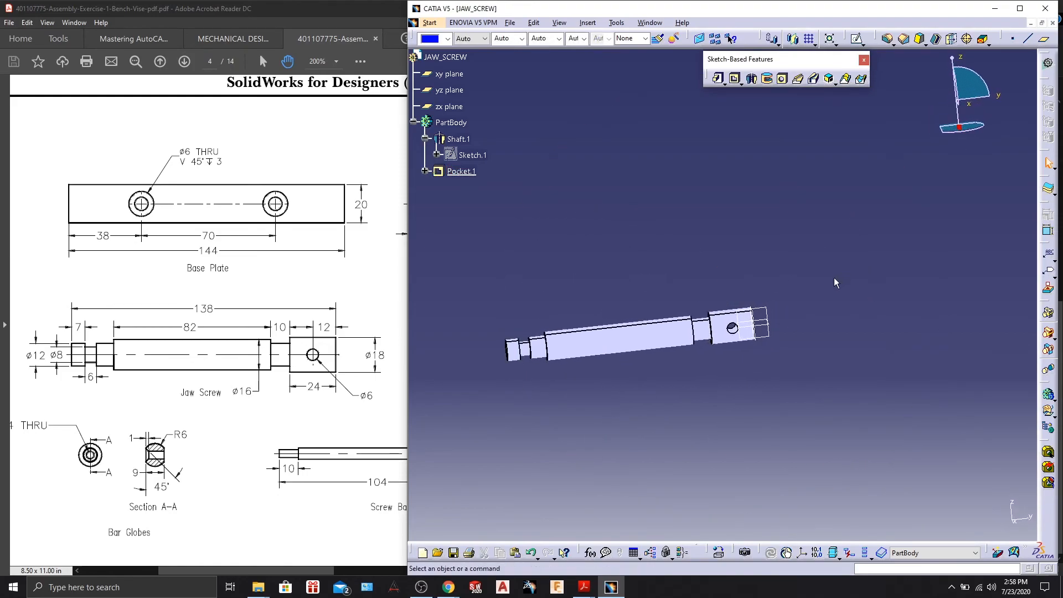
pyautogui.moveTo(738, 268); pyautogui.dragTo(714, 284, button='middle')
pyautogui.moveTo(885, 262); pyautogui.dragTo(831, 229, button='middle')
pyautogui.moveTo(799, 302); pyautogui.dragTo(898, 246, button='middle')
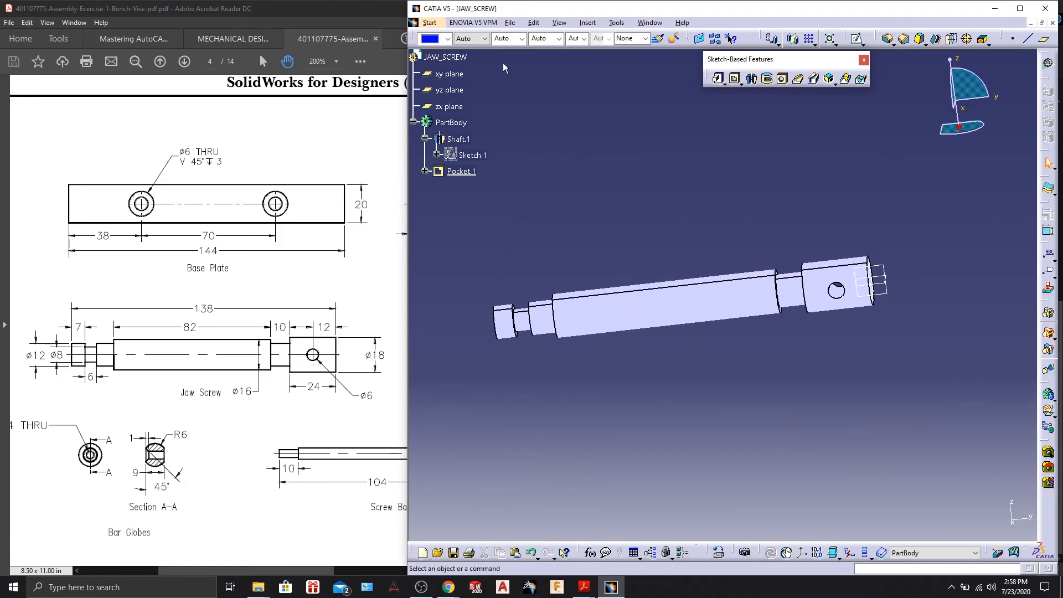
pyautogui.click(510, 23)
pyautogui.click(524, 93)
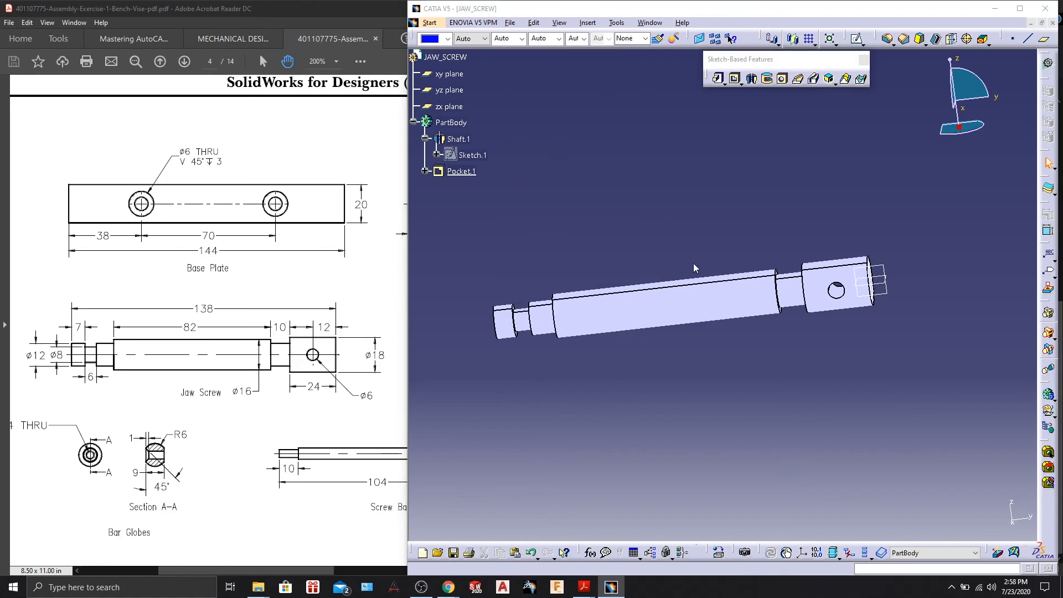
pyautogui.click(970, 437)
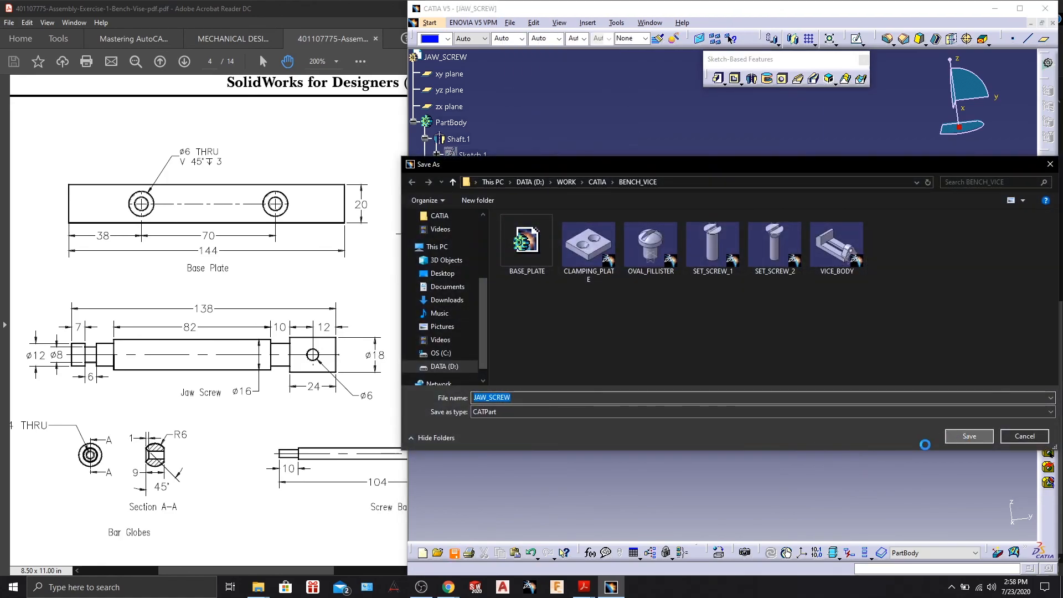